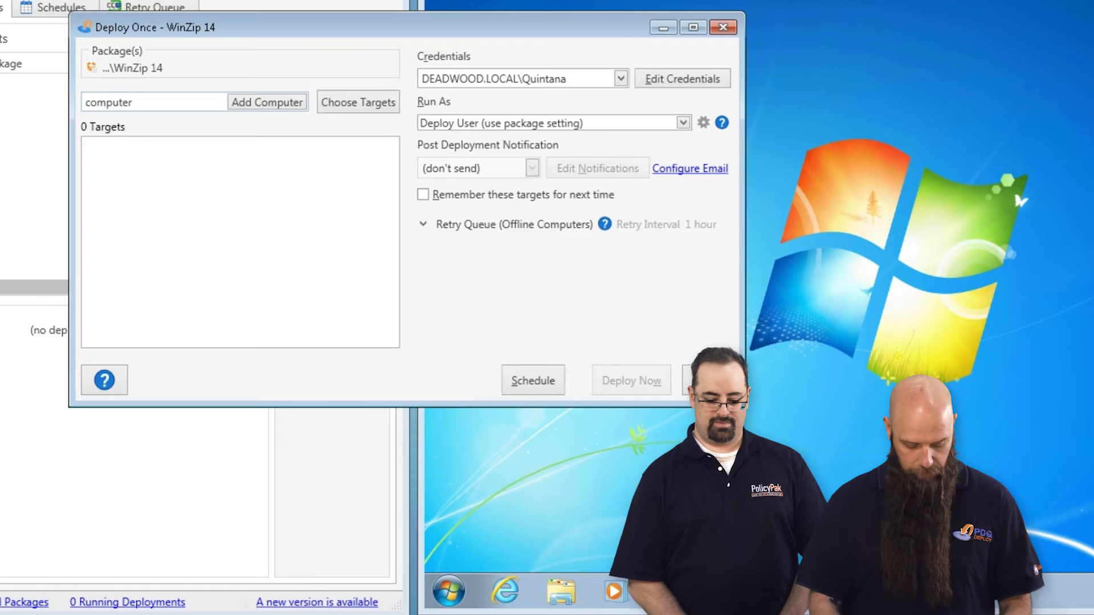
- Add computer1 and computer2 as deployment targets and deploy the WinZip 14 package to them immediately
{"action": "key", "text": "Return"}
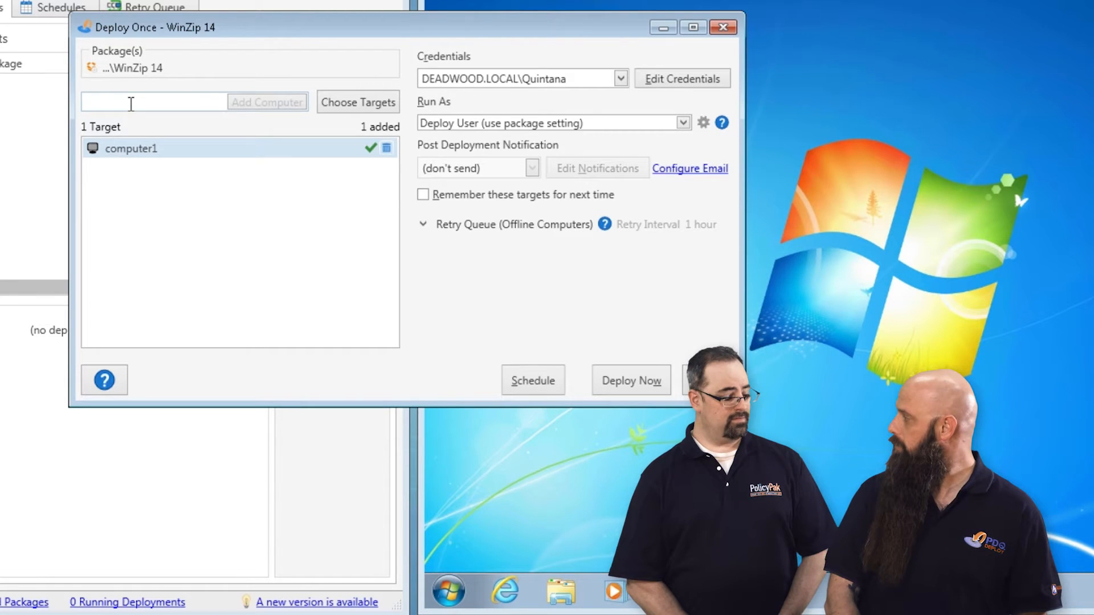
{"action": "type", "text": "compputer"}
{"action": "key", "text": "BackSpace"}
{"action": "key", "text": "BackSpace"}
{"action": "key", "text": "BackSpace"}
{"action": "key", "text": "BackSpace"}
{"action": "key", "text": "BackSpace"}
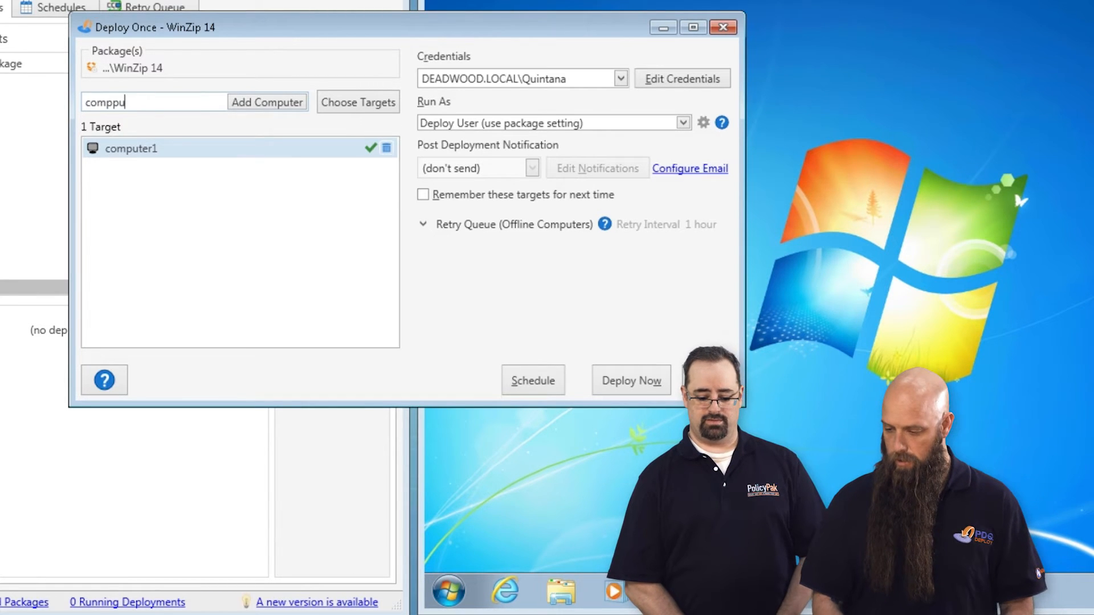
{"action": "type", "text": "uter"}
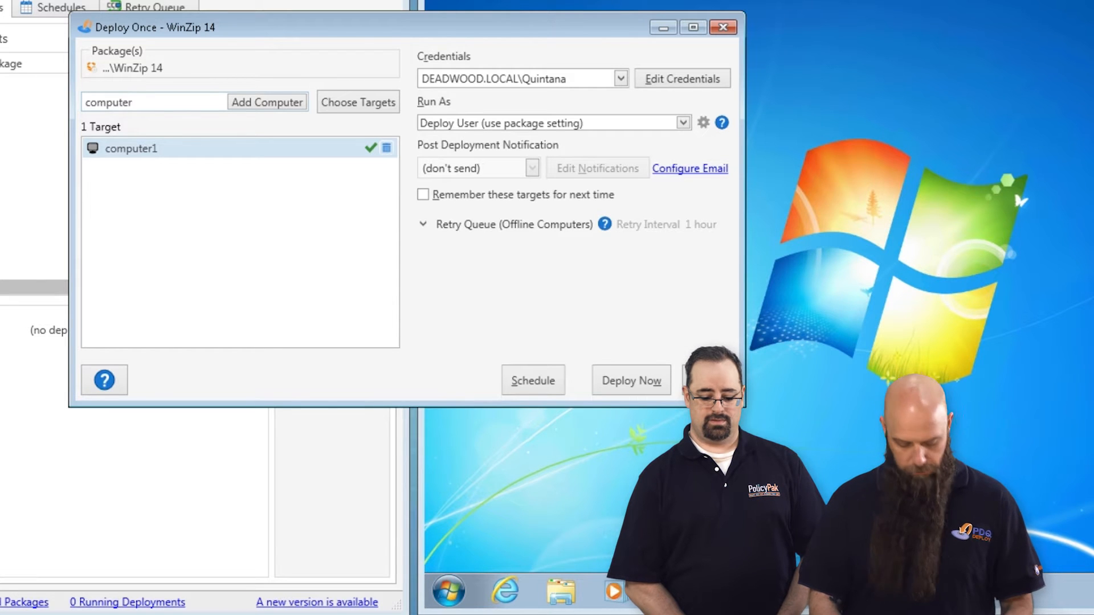
{"action": "type", "text": "2"}
{"action": "key", "text": "Return"}
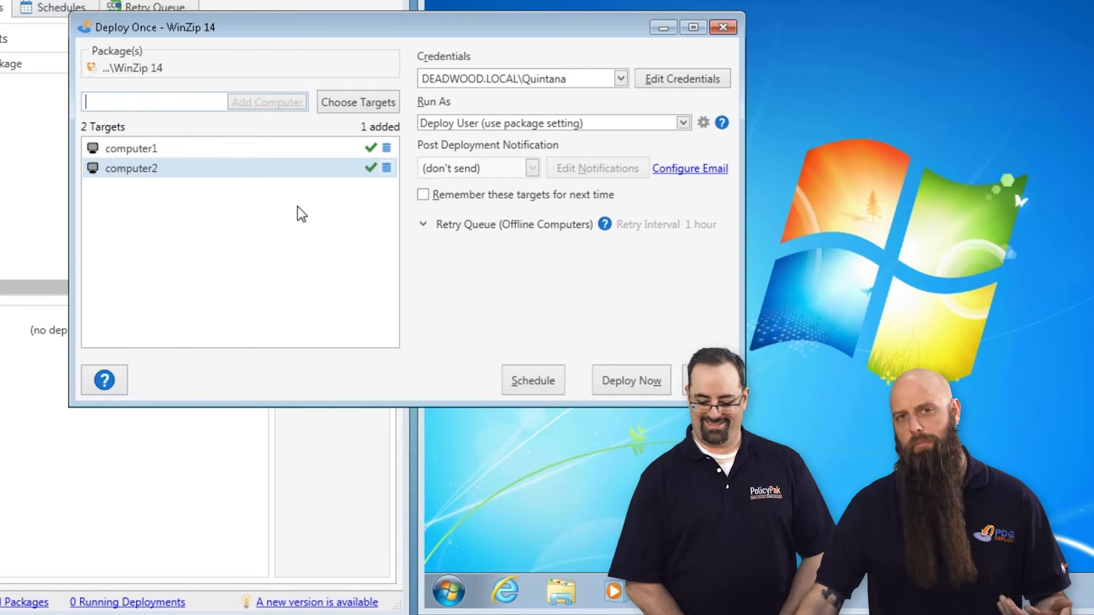
{"action": "left_click", "coordinate": [627, 380]}
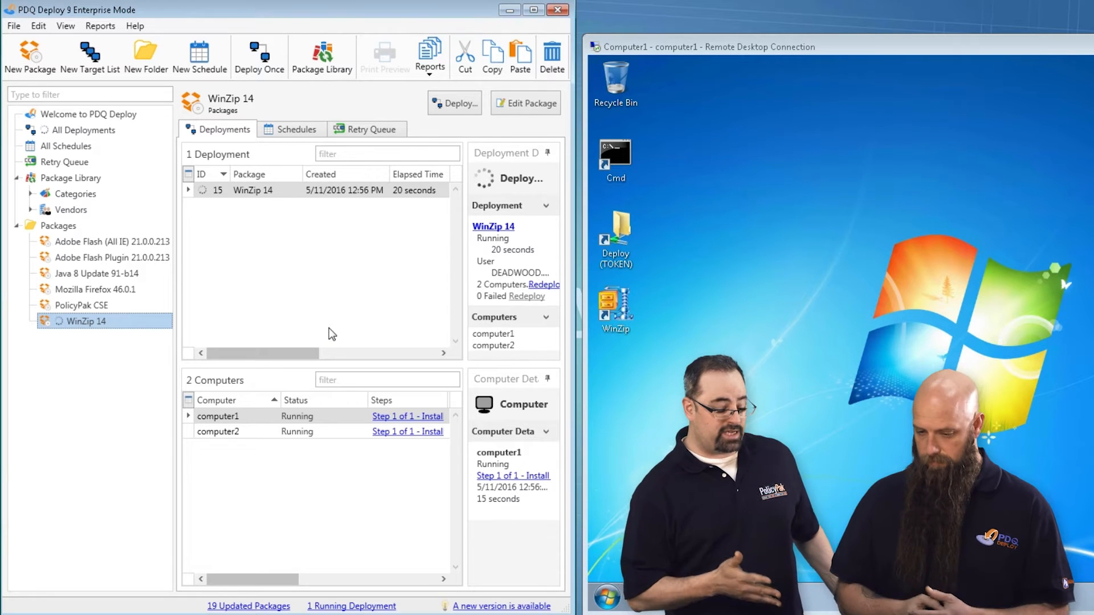
- Launch WinZip on computer1 in its evaluation version and dismiss the tip of the day
{"action": "left_click", "coordinate": [607, 314]}
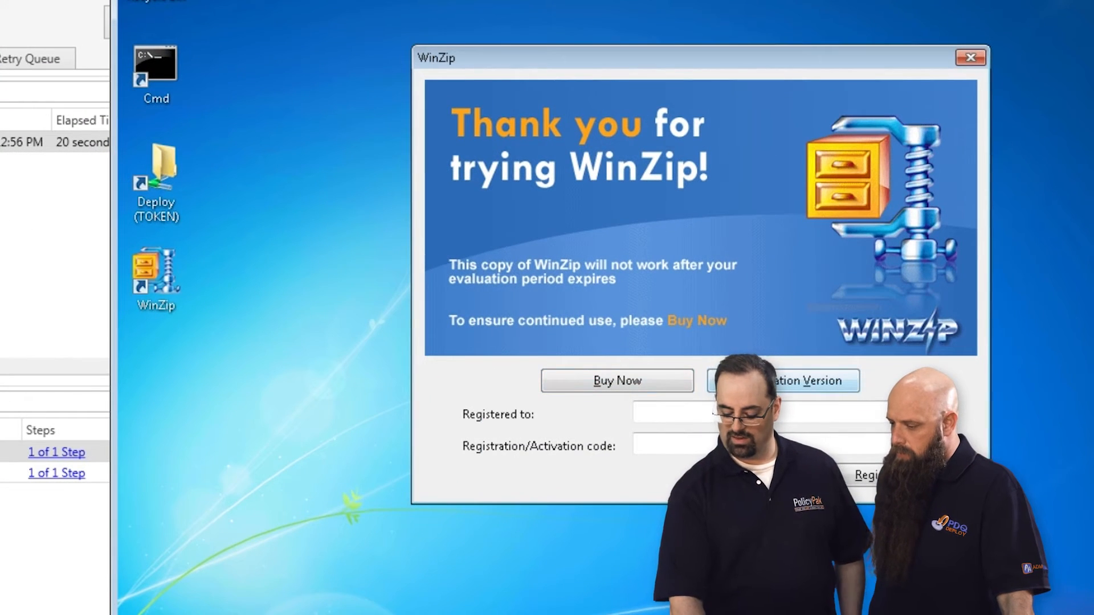
{"action": "left_click", "coordinate": [776, 386]}
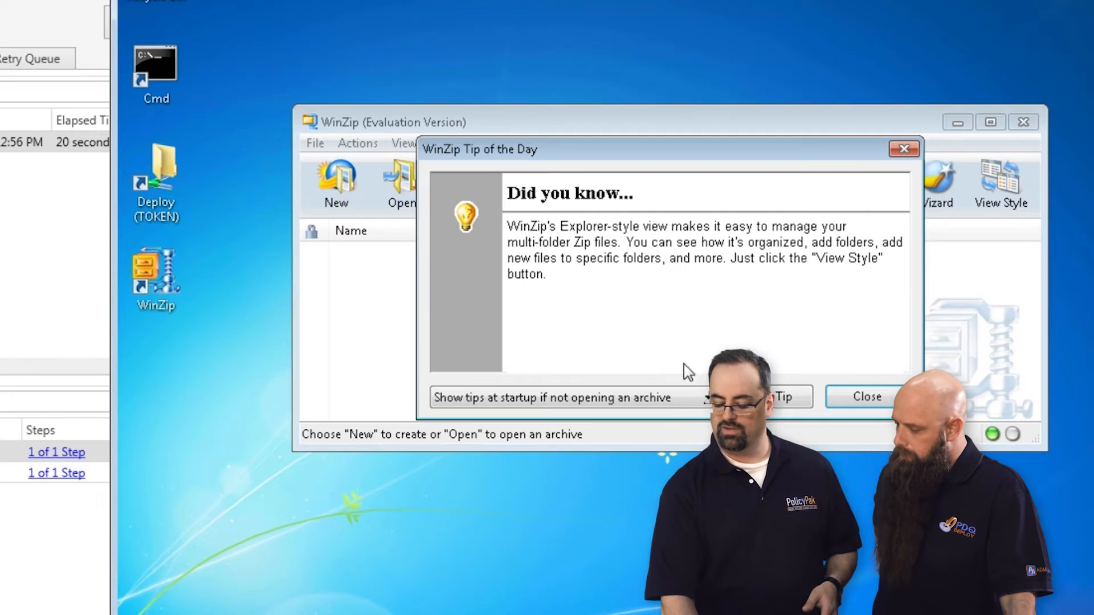
{"action": "key", "text": "Escape"}
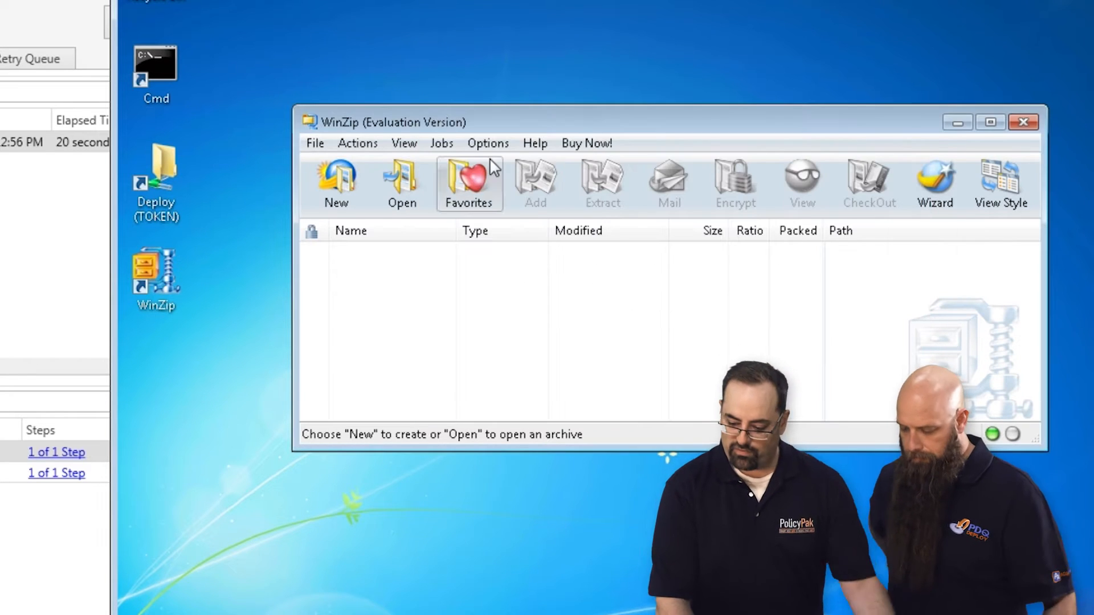
- Examine the password requirements in WinZip's configuration, and close the configuration and WinZip
{"action": "left_click", "coordinate": [488, 143]}
{"action": "left_click", "coordinate": [509, 169]}
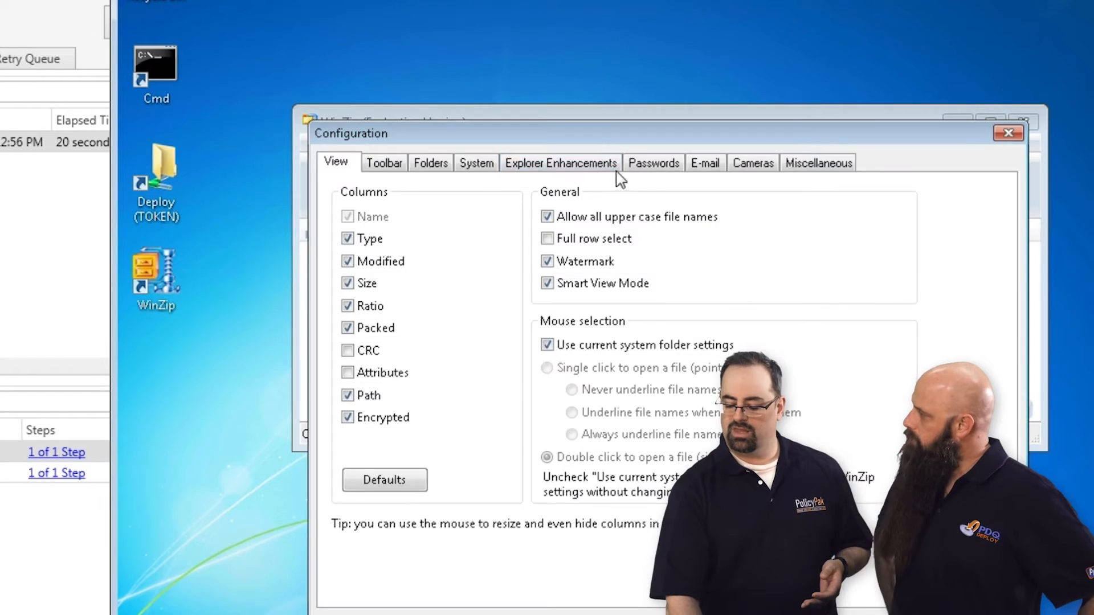
{"action": "left_click", "coordinate": [655, 165]}
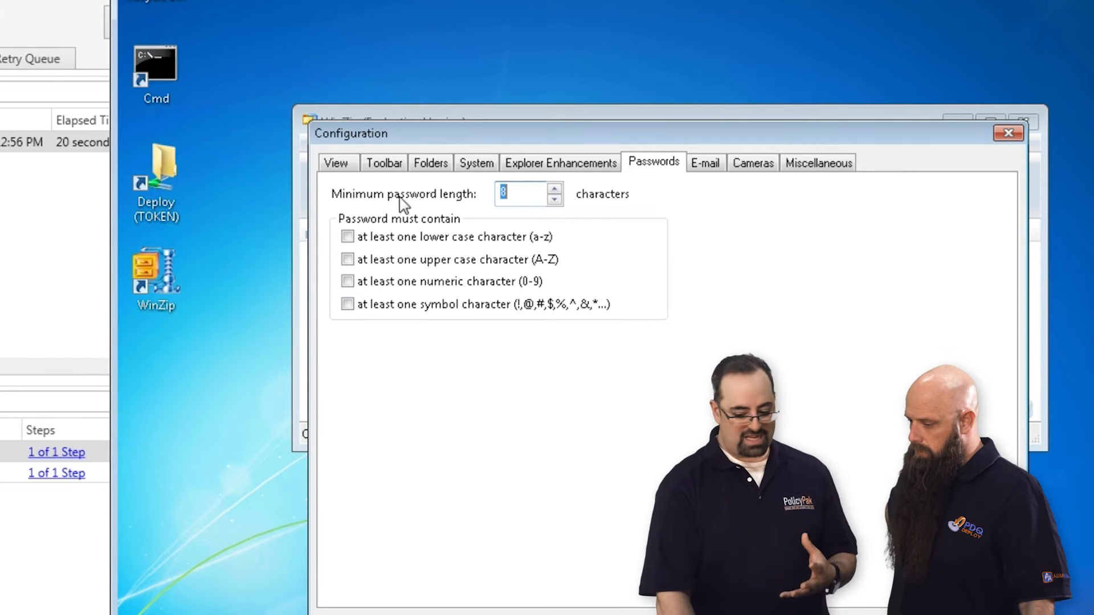
{"action": "left_click", "coordinate": [993, 134]}
{"action": "left_click", "coordinate": [1022, 121]}
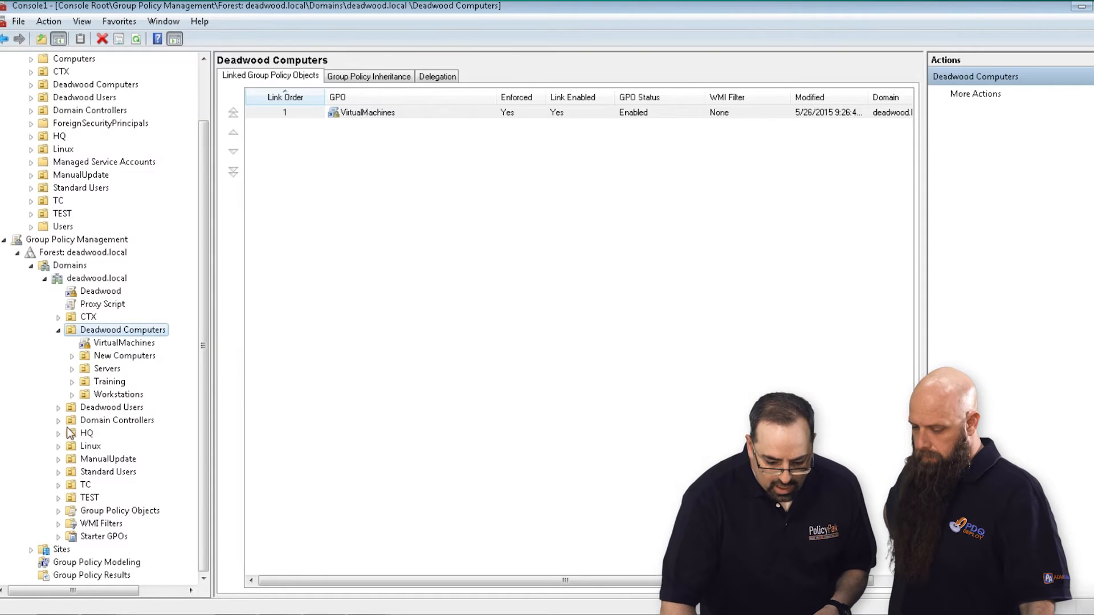
- Create a GPO named "Manage WZ using PP" linked to the Standard Users organizational unit in Group Policy Management
{"action": "left_click", "coordinate": [58, 408]}
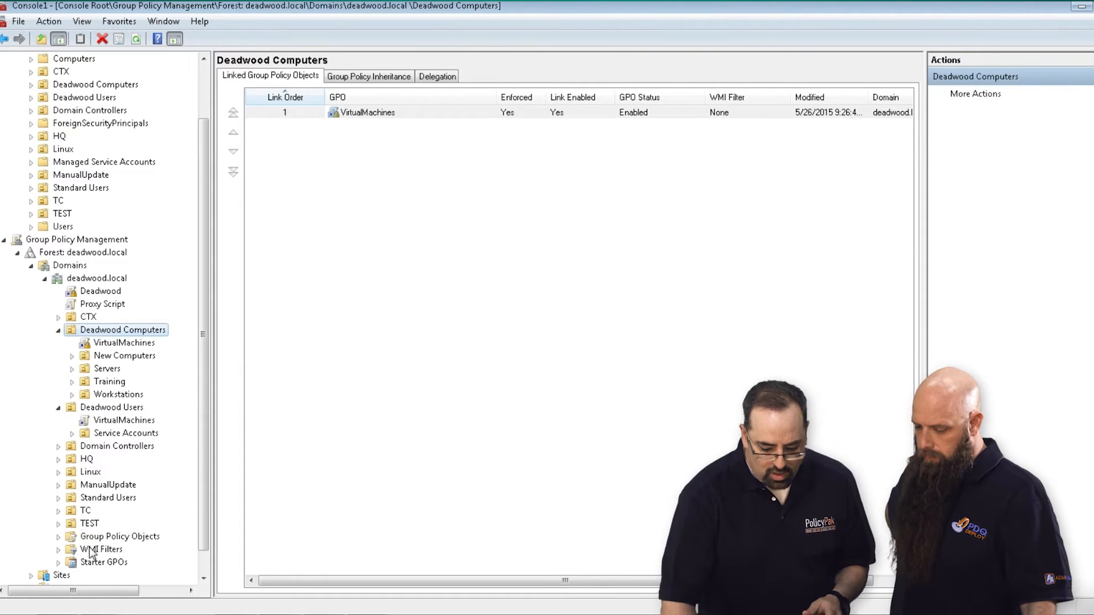
{"action": "left_click", "coordinate": [108, 499]}
{"action": "left_click", "coordinate": [308, 212]}
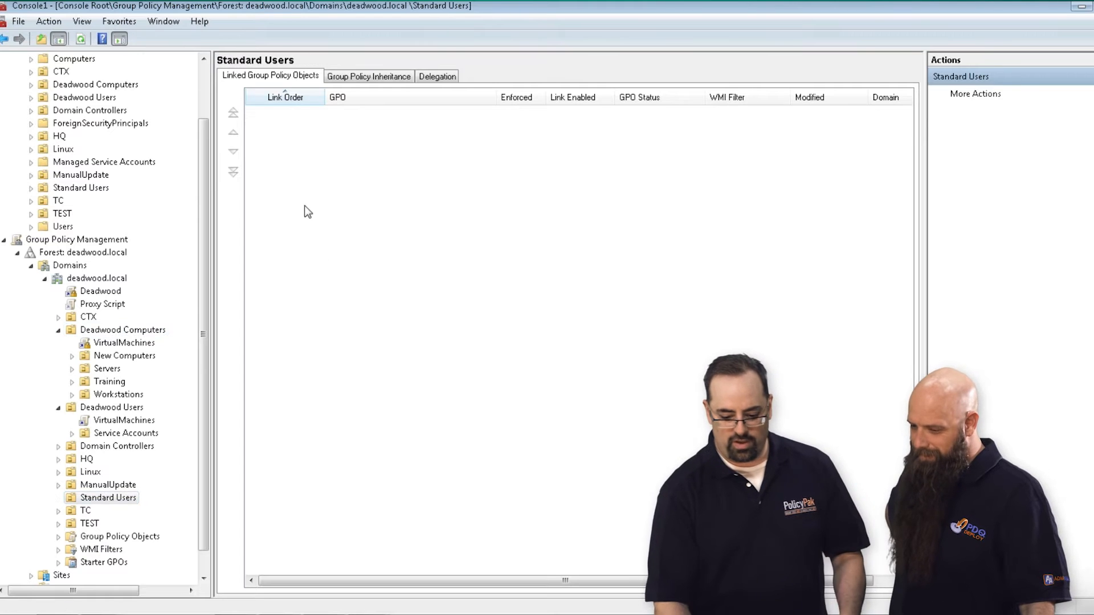
{"action": "right_click", "coordinate": [128, 498]}
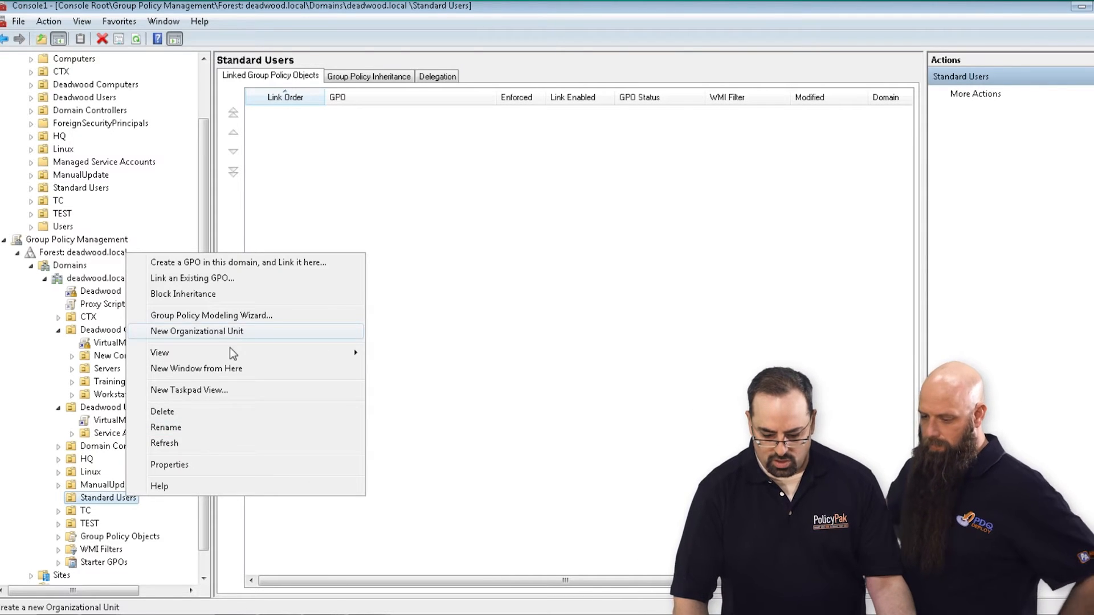
{"action": "left_click", "coordinate": [250, 263]}
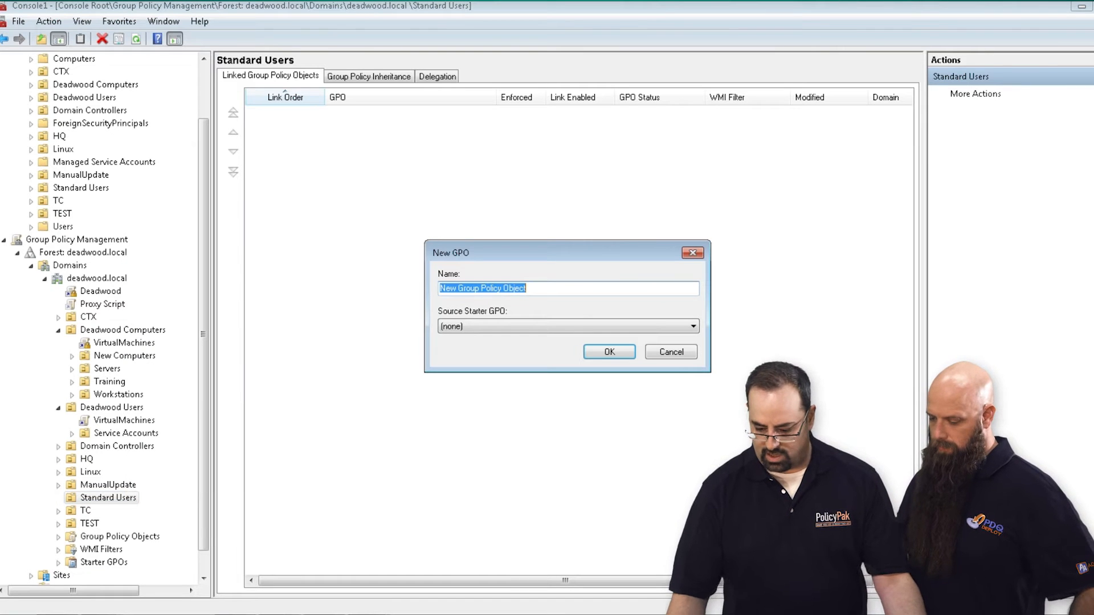
{"action": "type", "text": "Manage WZ using PP"}
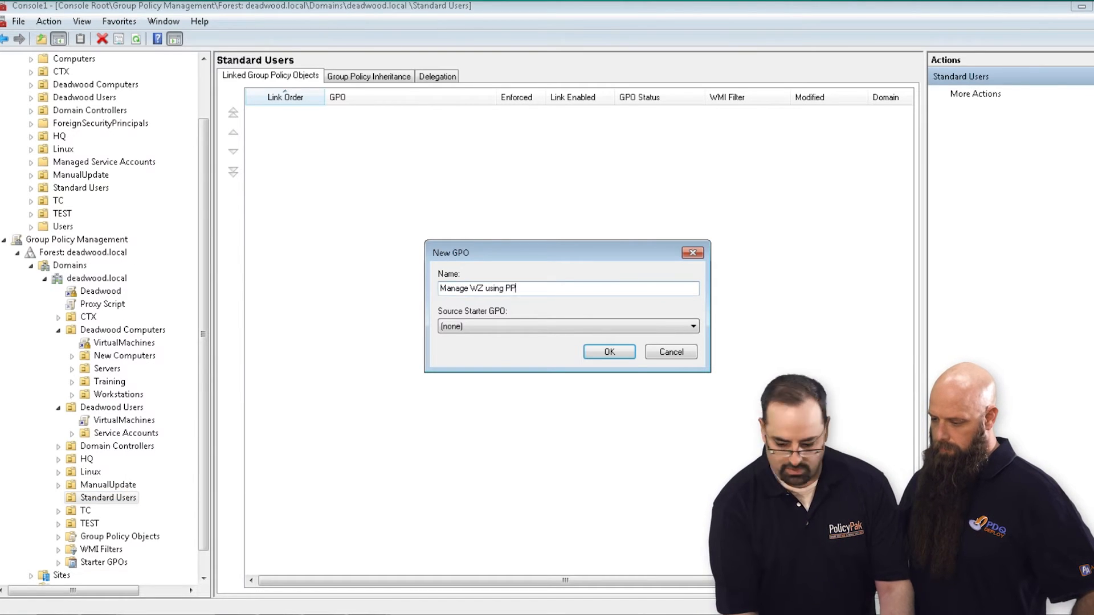
{"action": "key", "text": "Return"}
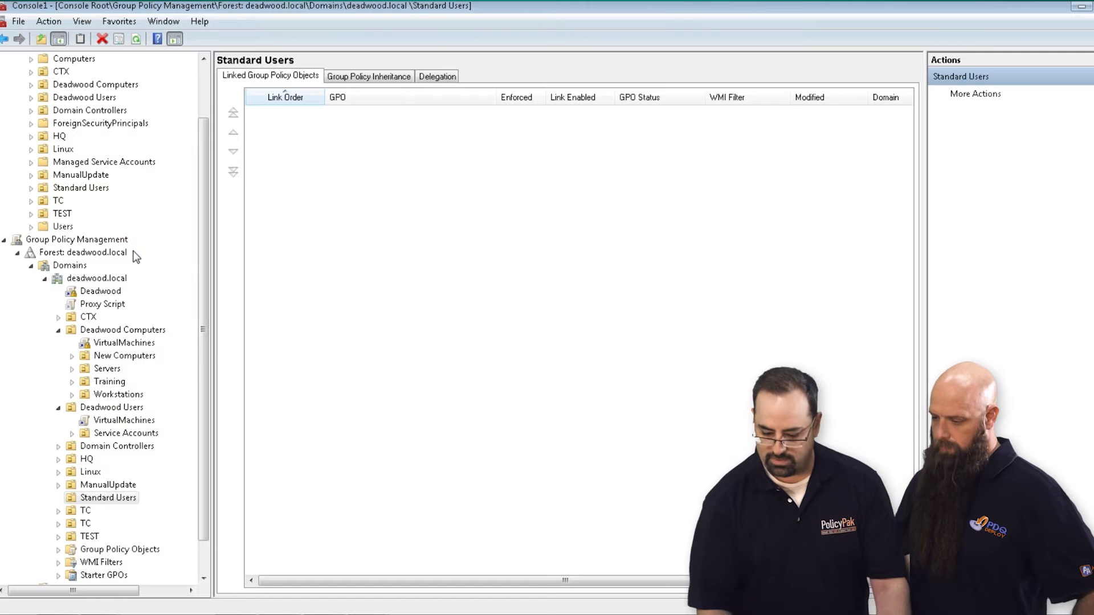
- Open the "Manage WZ using PP" GPO for editing and go to PolicyPak's Application Settings Manager under User Configuration
{"action": "right_click", "coordinate": [389, 112]}
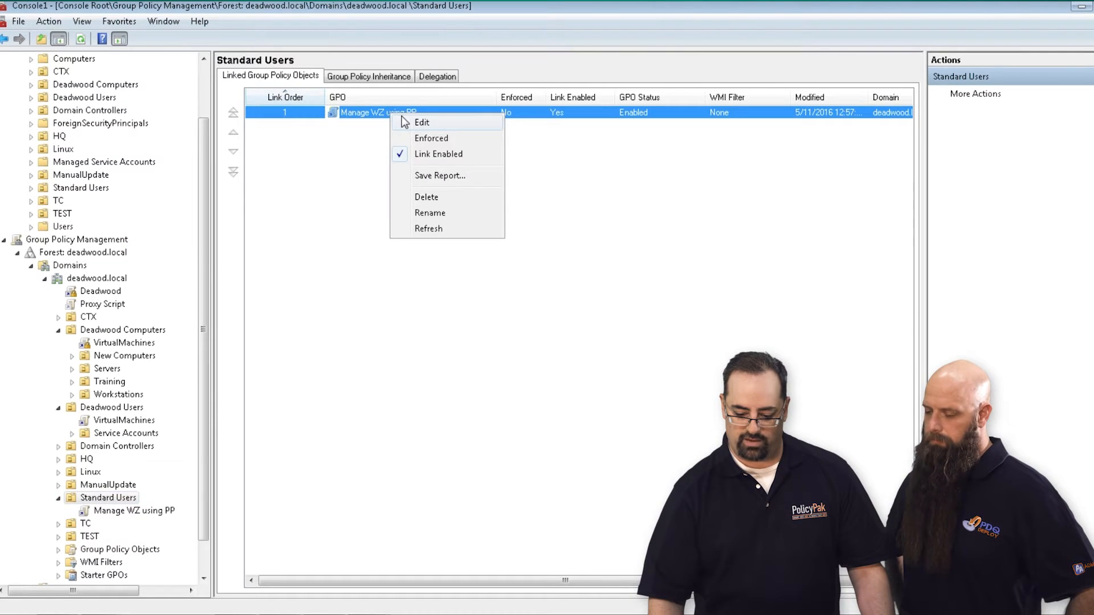
{"action": "left_click", "coordinate": [403, 118]}
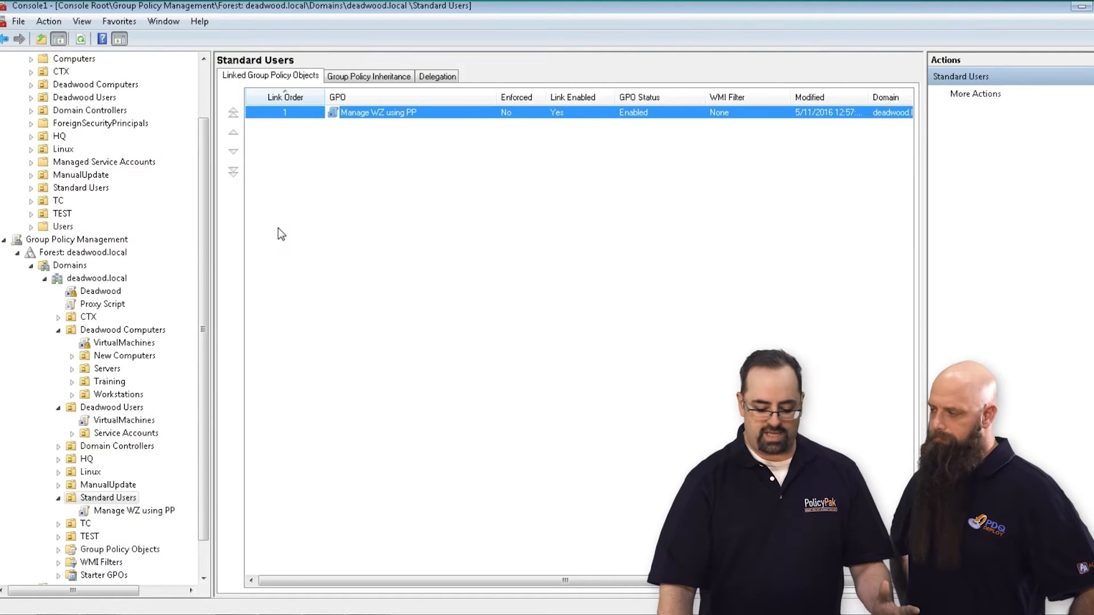
{"action": "double_click", "coordinate": [225, 59]}
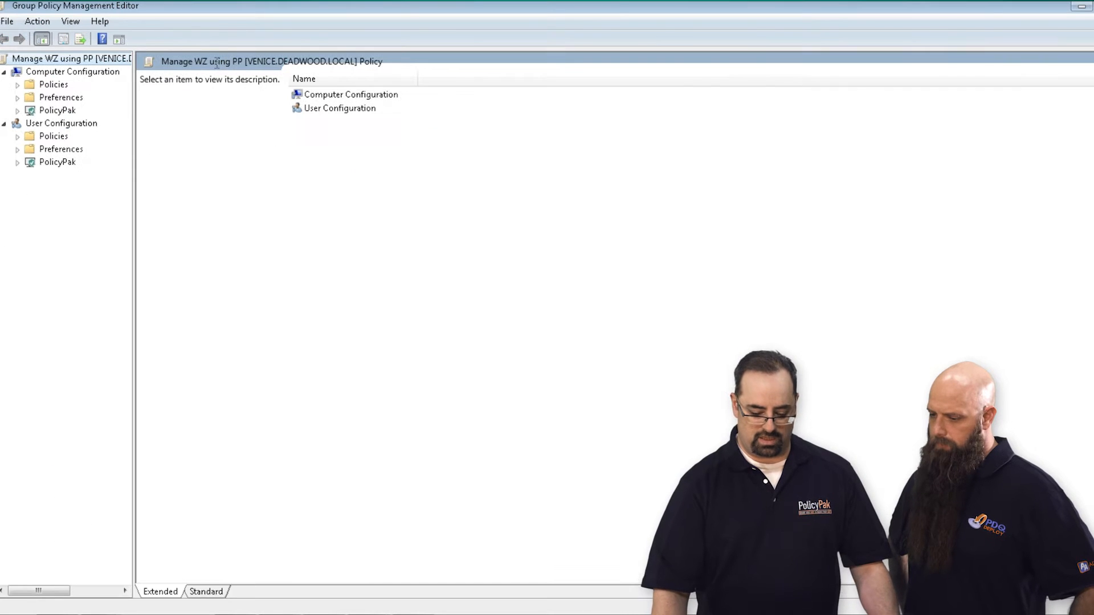
{"action": "left_click", "coordinate": [17, 162]}
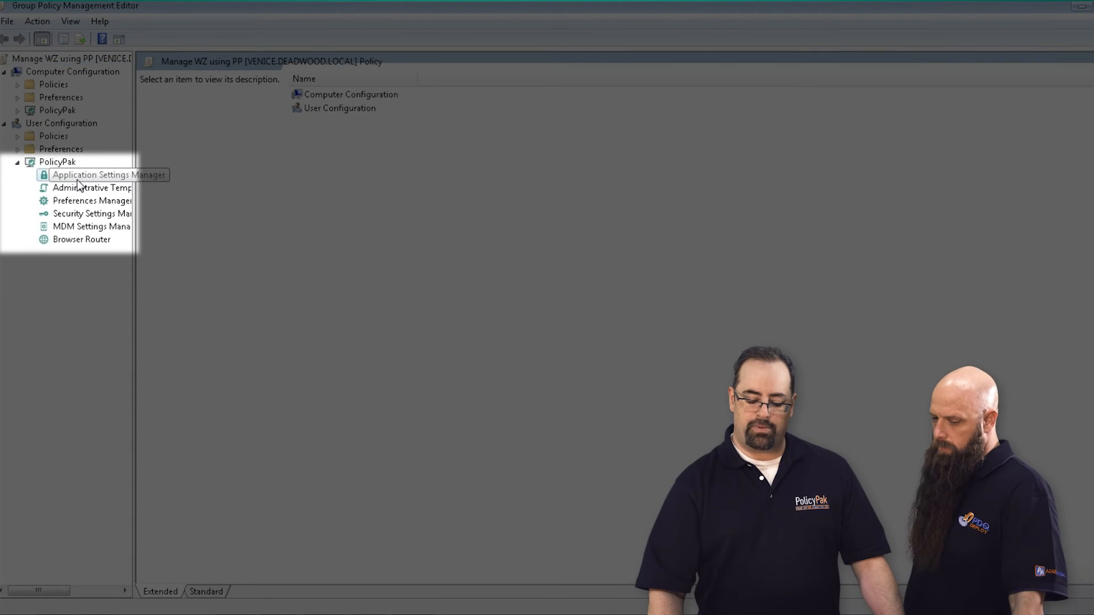
{"action": "left_click", "coordinate": [78, 182]}
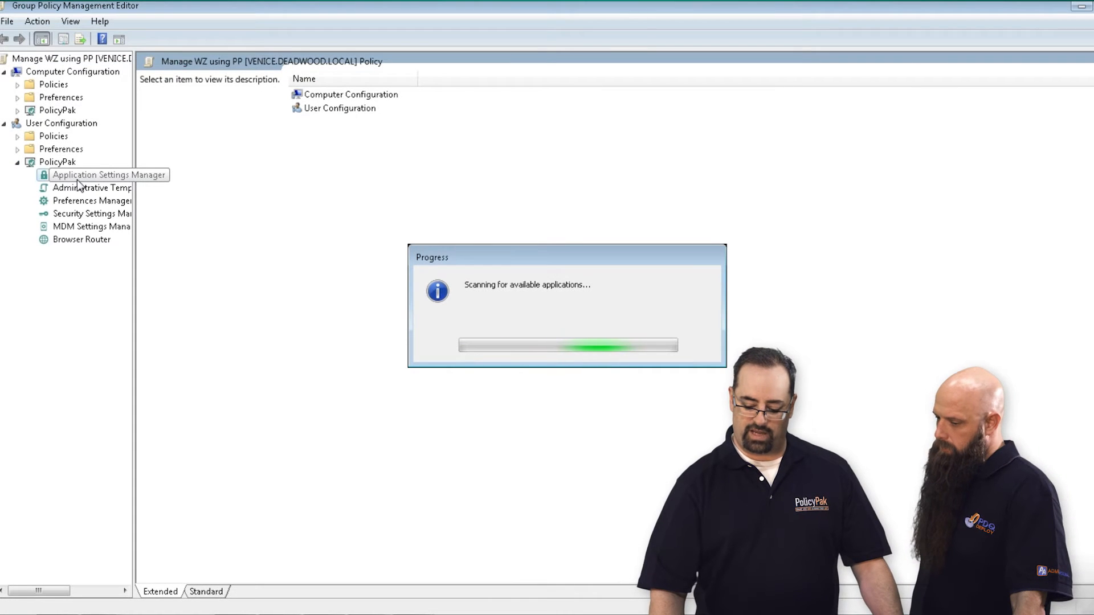
- Add a new application entry of PolicyPak for WinZip International LLC WinZip 14 to 17
{"action": "right_click", "coordinate": [334, 155]}
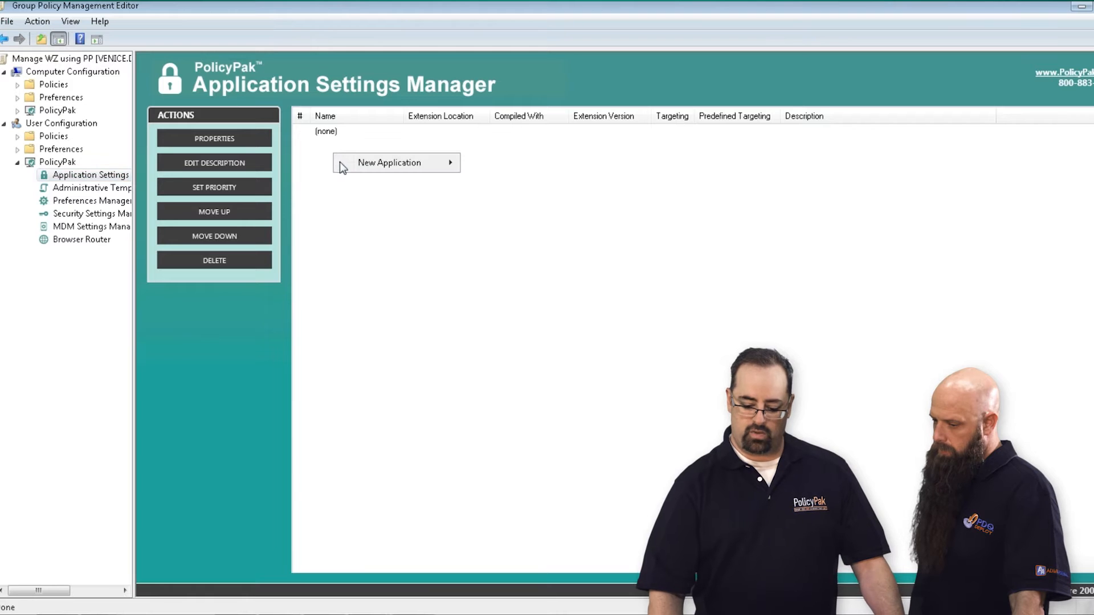
{"action": "mouse_move", "coordinate": [399, 163]}
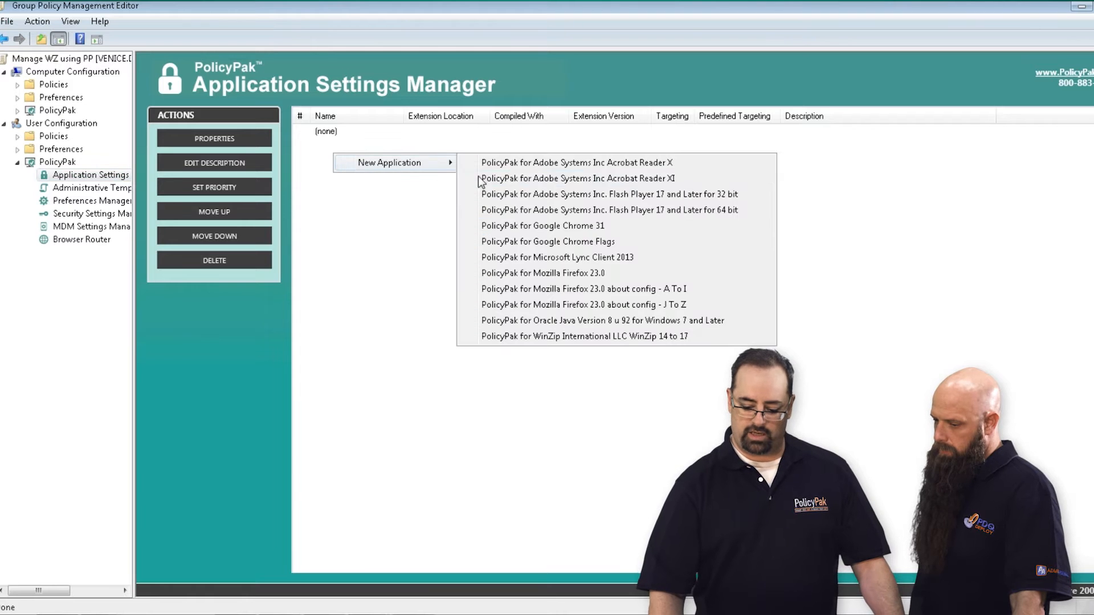
{"action": "left_click", "coordinate": [608, 336]}
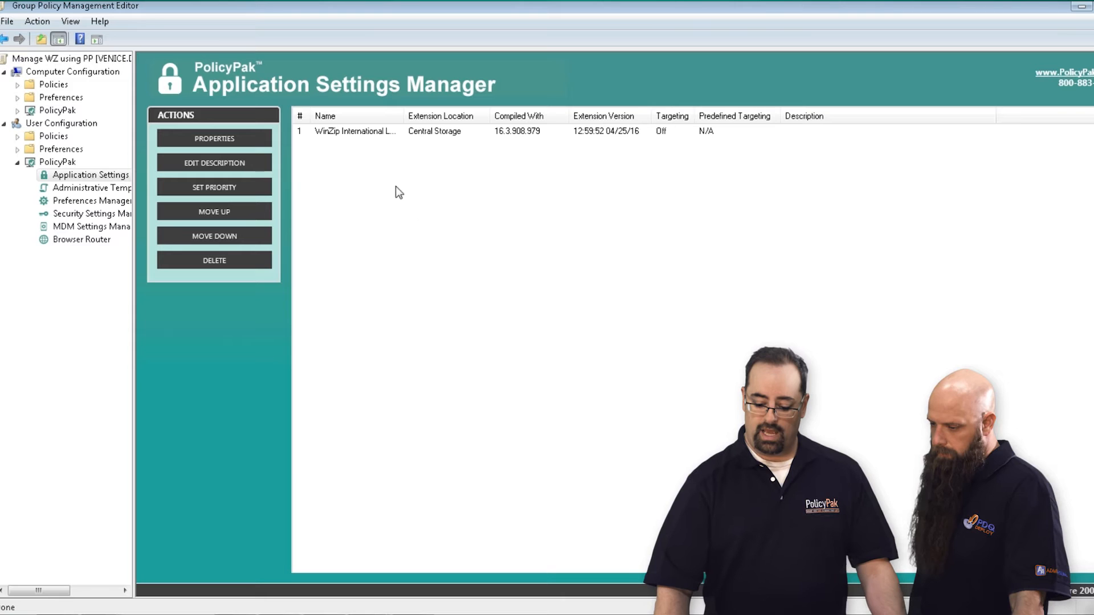
- In the WinZip entry's password settings, set the minimum length to 11 and require lower case, upper case, numeric and symbol characters
{"action": "left_click", "coordinate": [350, 132]}
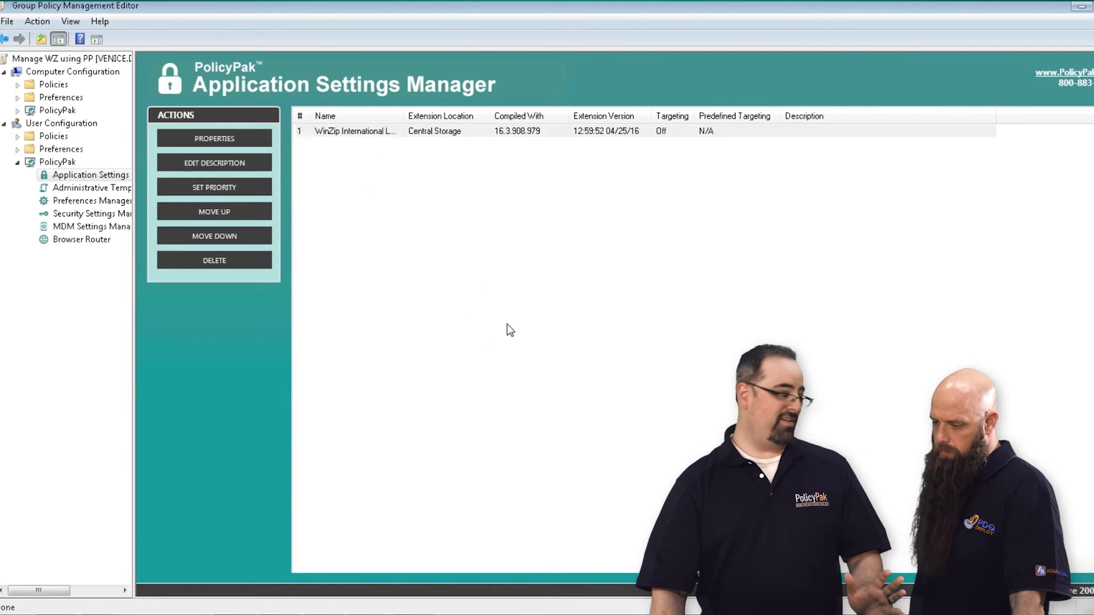
{"action": "left_click_drag", "start_coordinate": [337, 21], "coordinate": [541, 148]}
{"action": "left_click", "coordinate": [424, 167]}
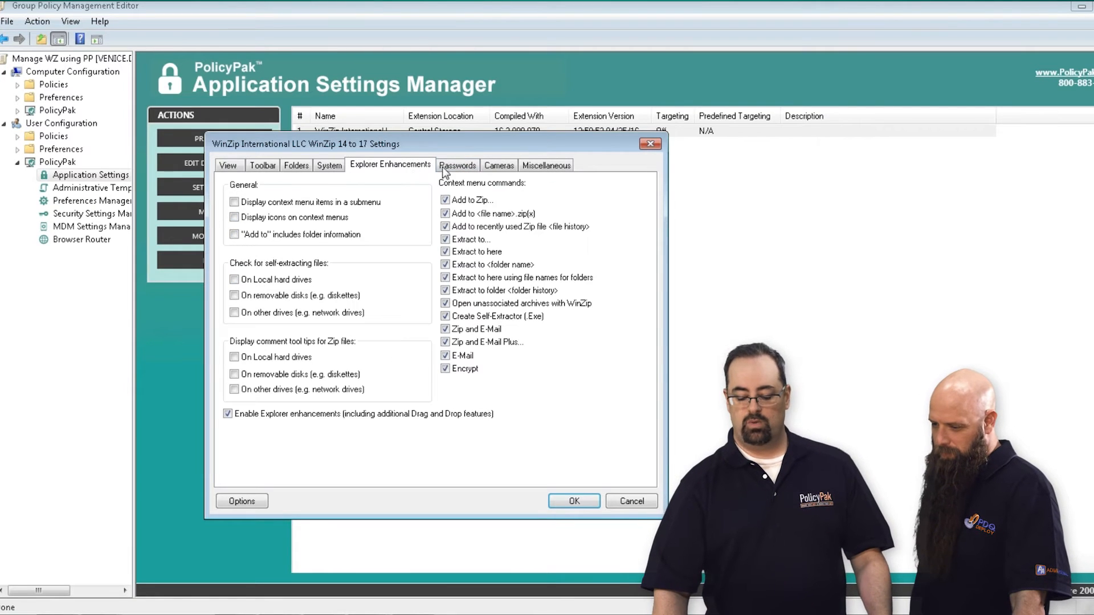
{"action": "left_click", "coordinate": [457, 165]}
{"action": "left_click", "coordinate": [287, 219]}
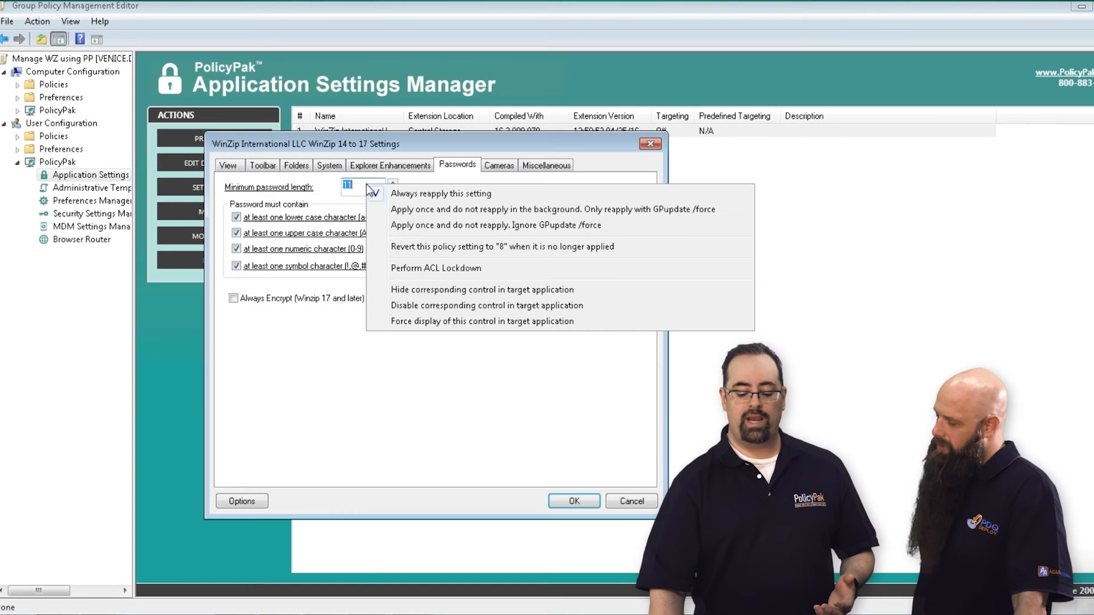
- Disable the minimum password length and lower case controls in the target application, and perform ACL Lockdown on the password length setting
{"action": "right_click", "coordinate": [367, 185]}
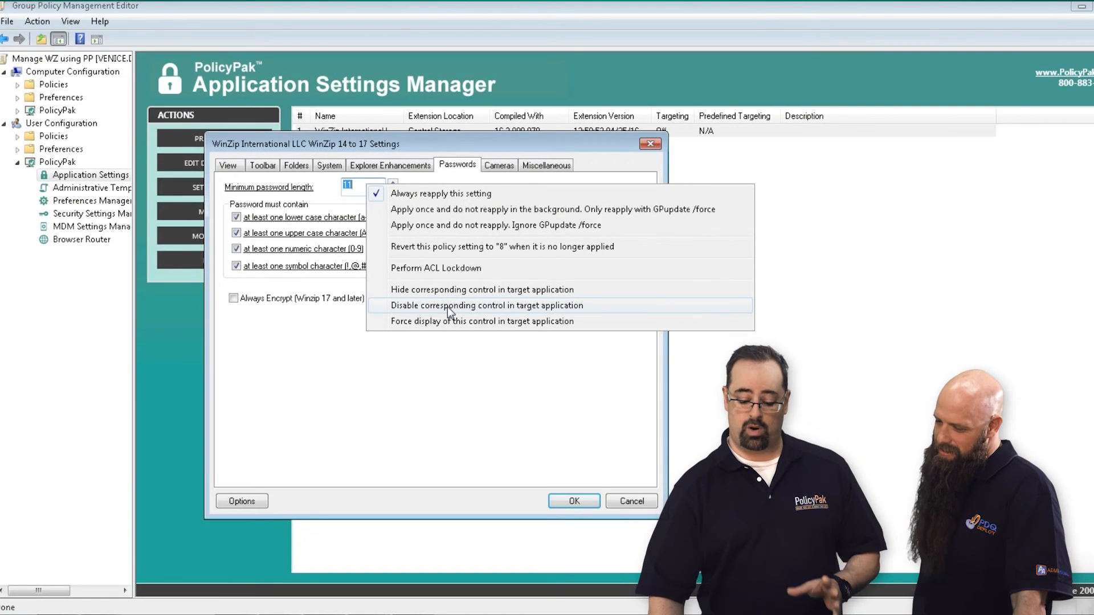
{"action": "left_click", "coordinate": [450, 312]}
{"action": "right_click", "coordinate": [362, 188]}
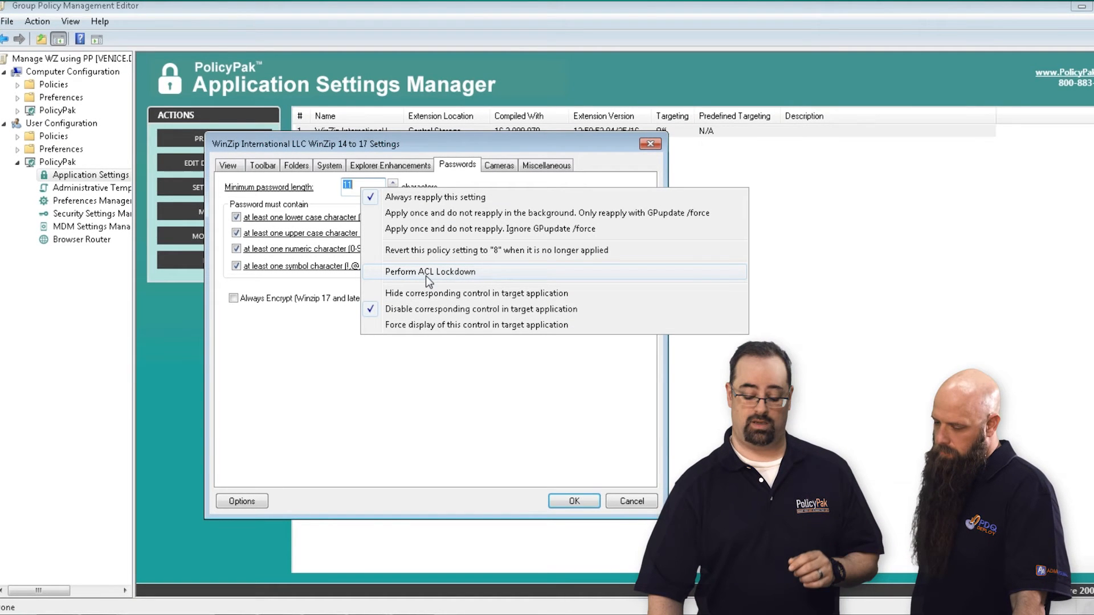
{"action": "left_click", "coordinate": [426, 276]}
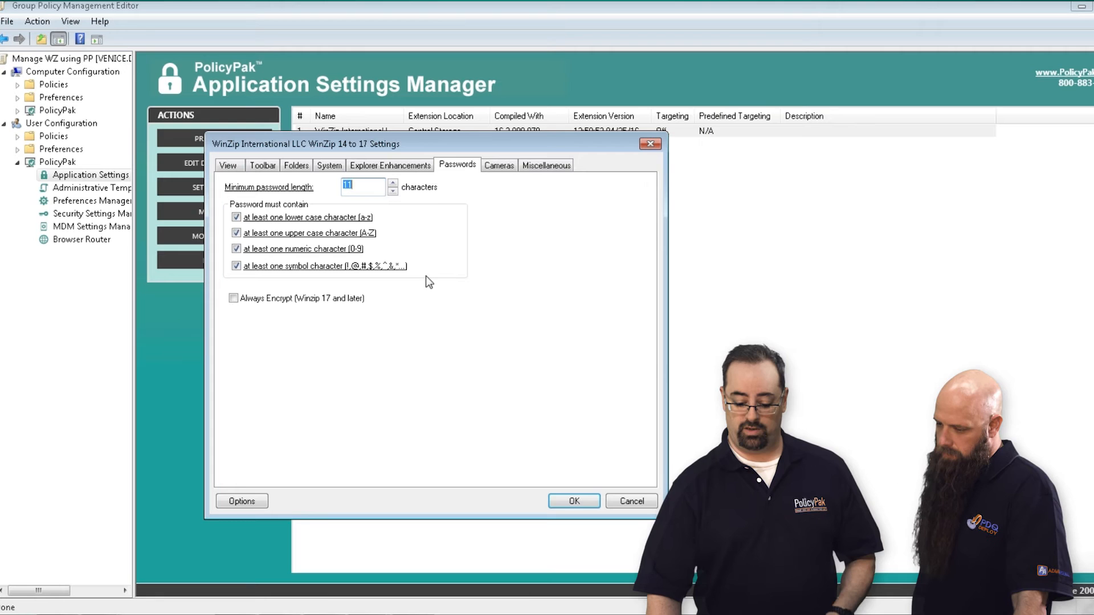
{"action": "right_click", "coordinate": [360, 224]}
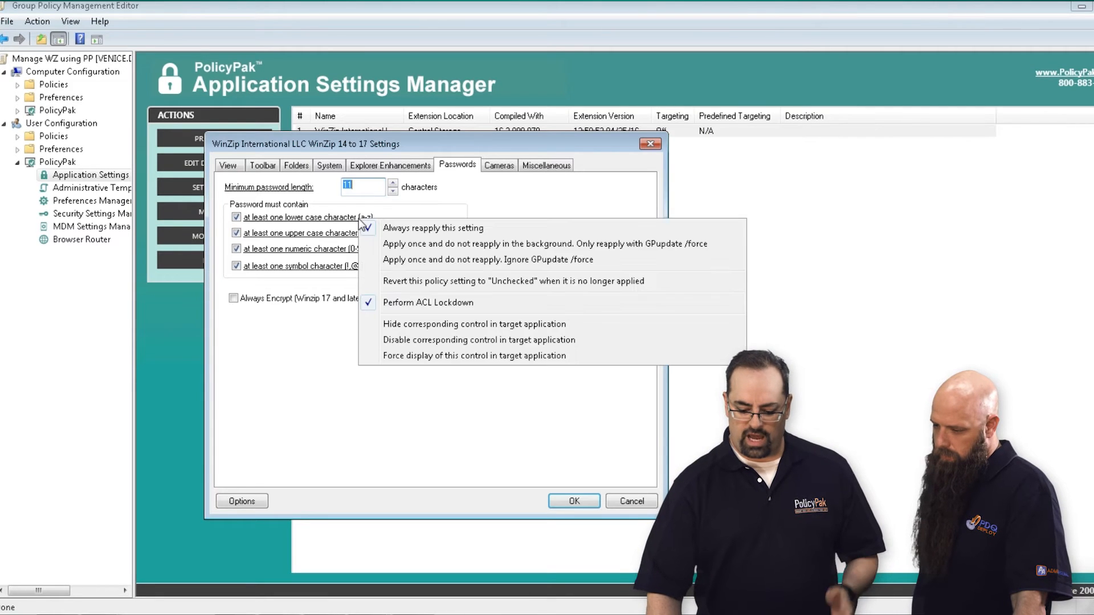
{"action": "left_click", "coordinate": [398, 340]}
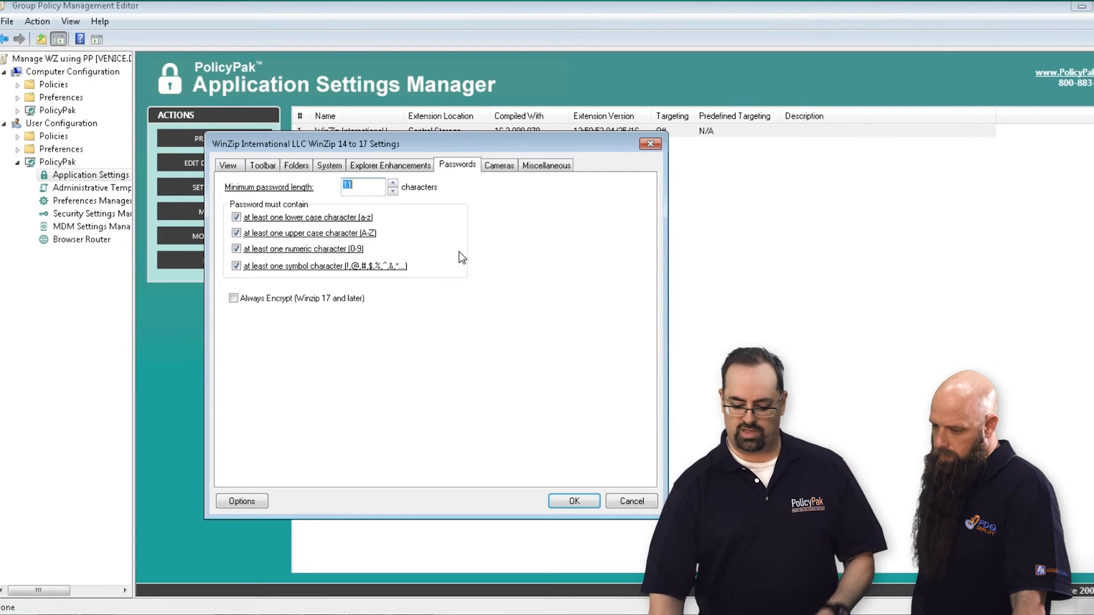
- Disable the whole Cameras tab in the target application, save the WinZip entry's settings and close the policy editor
{"action": "left_click", "coordinate": [497, 168]}
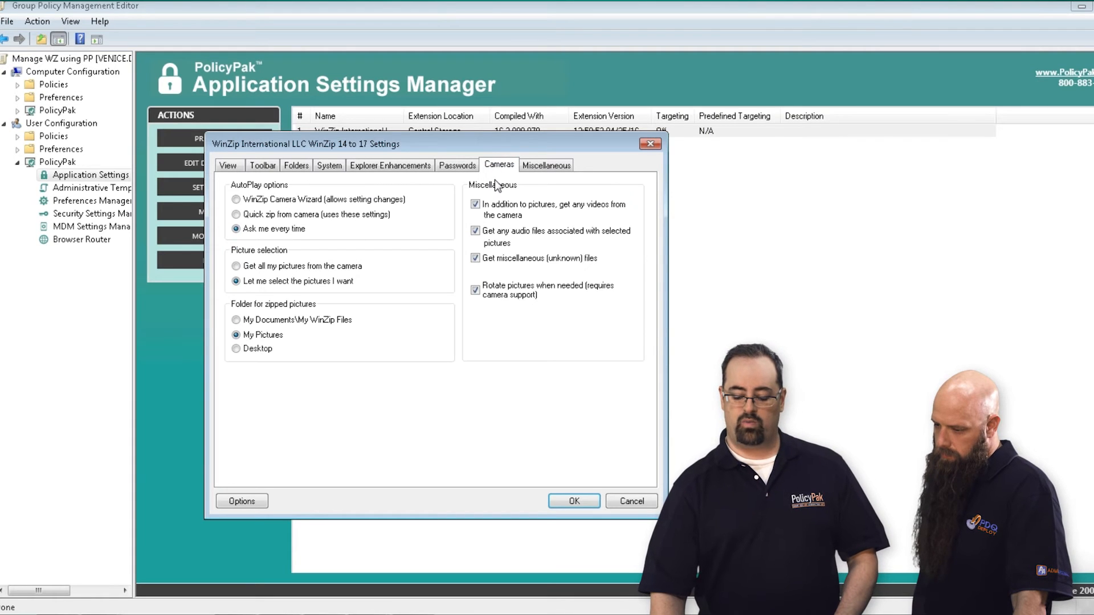
{"action": "right_click", "coordinate": [494, 178]}
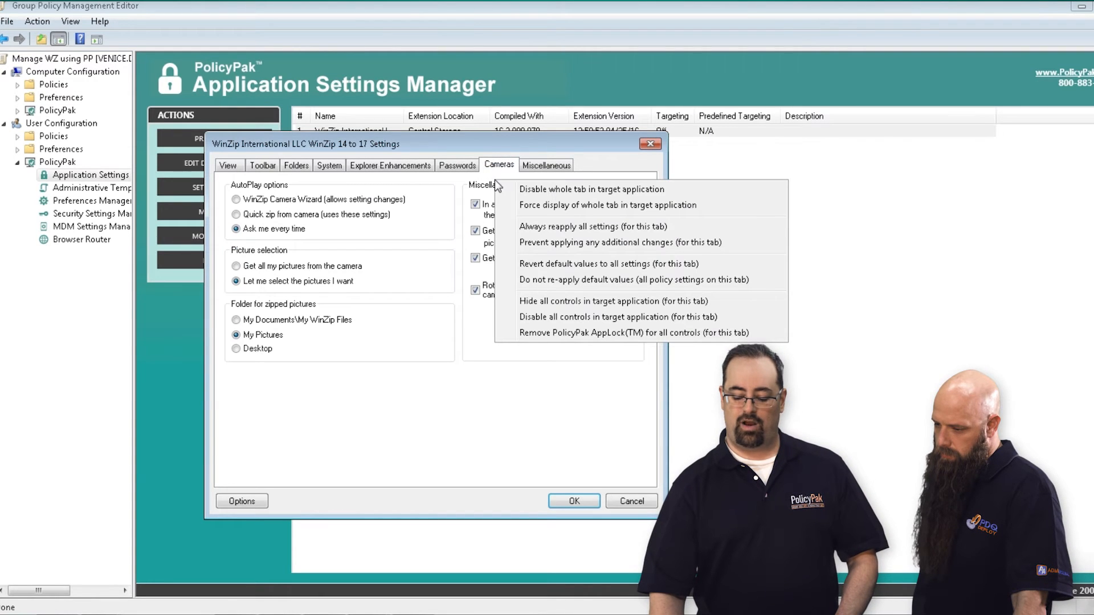
{"action": "left_click", "coordinate": [530, 193]}
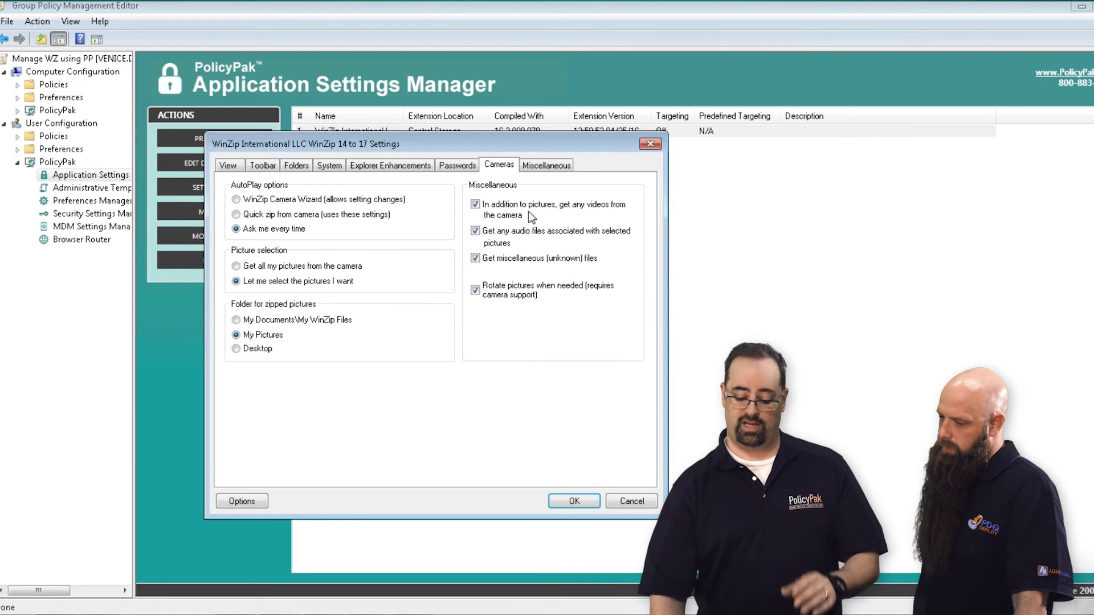
{"action": "left_click", "coordinate": [562, 500]}
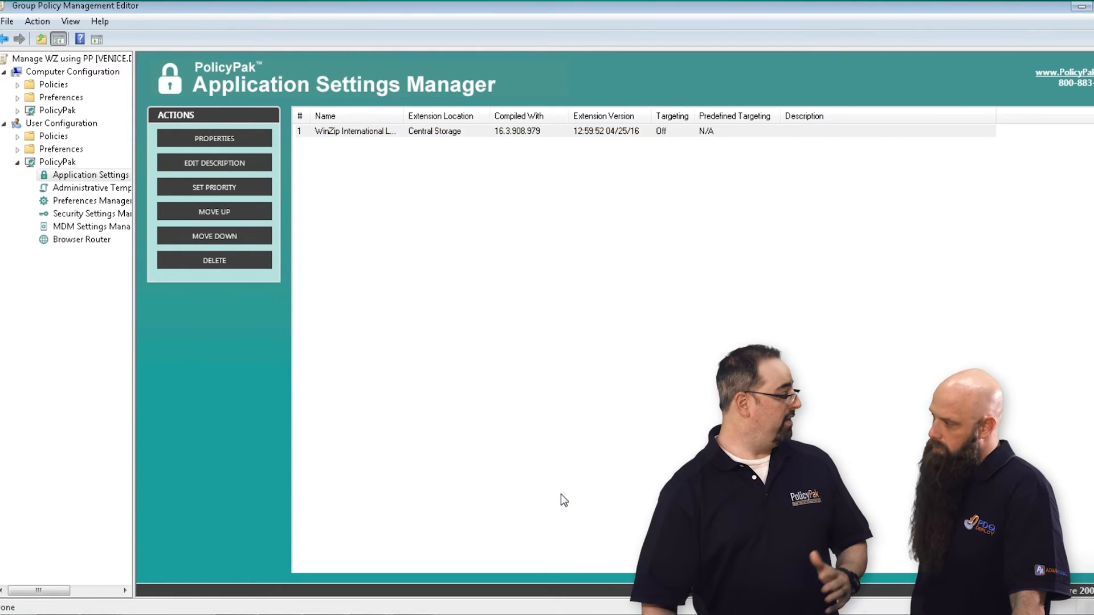
{"action": "key", "text": "alt+F4"}
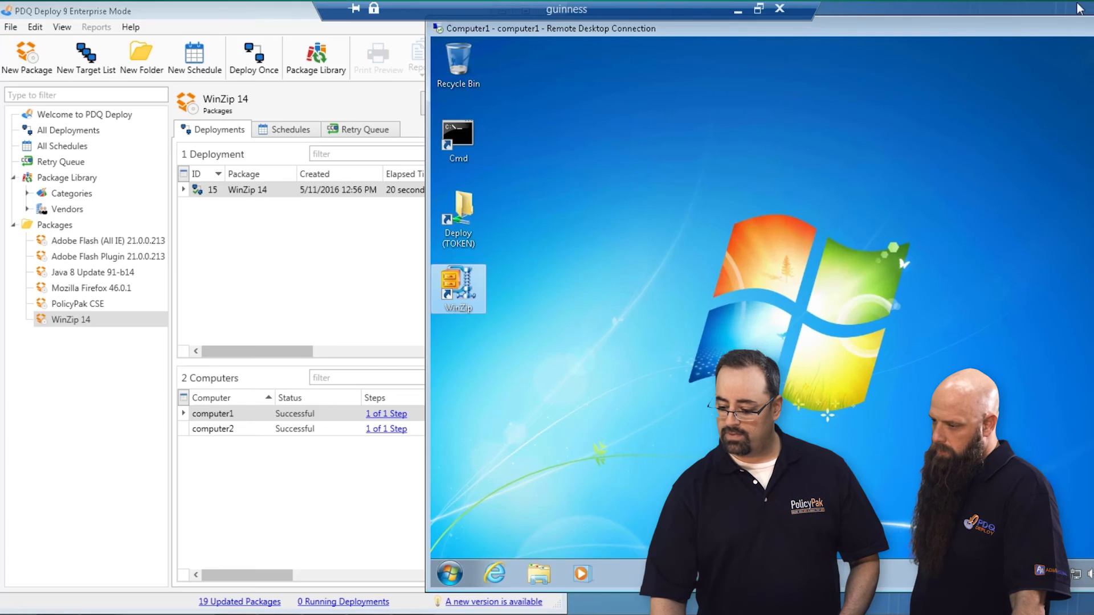
- On the Computer1 remote desktop, open an elevated command prompt by entering the administrator's user name and password
{"action": "double_click", "coordinate": [464, 139]}
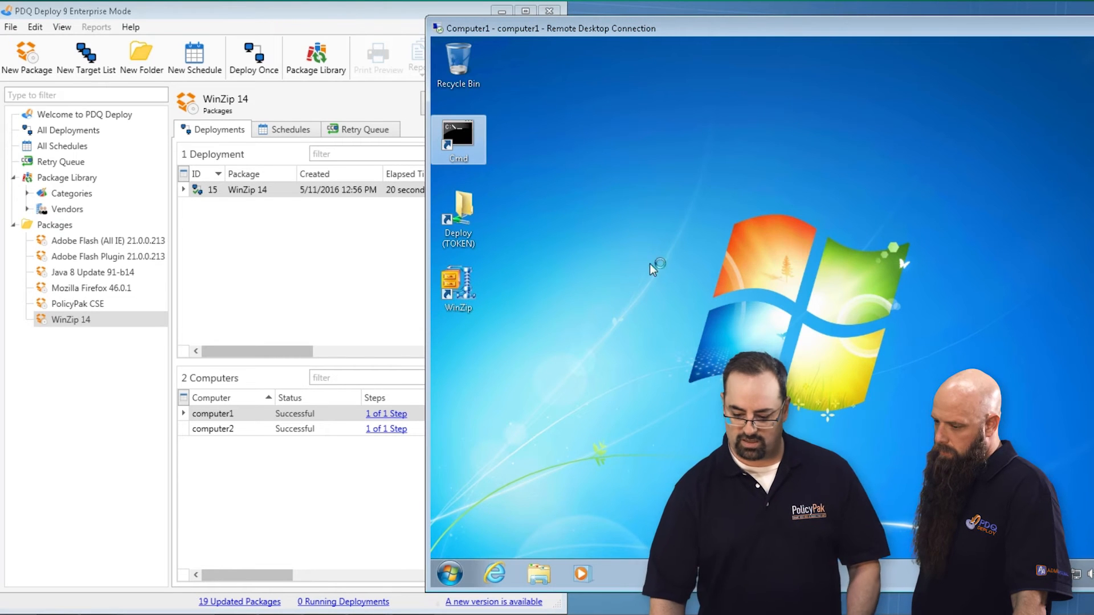
{"action": "type", "text": "trixie"}
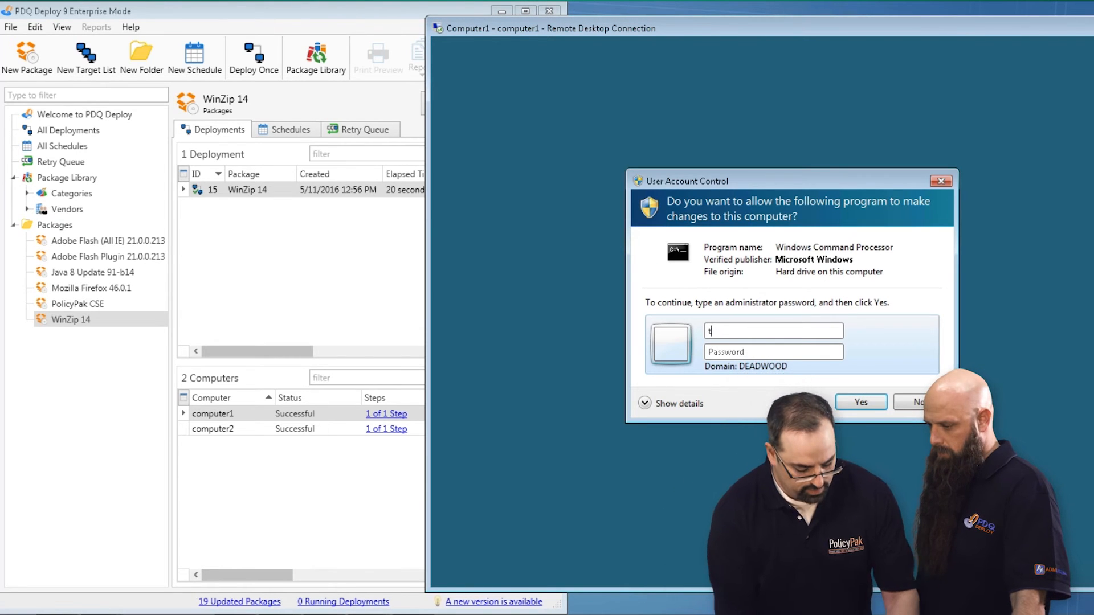
{"action": "key", "text": "Tab"}
{"action": "type", "text": "•••••"}
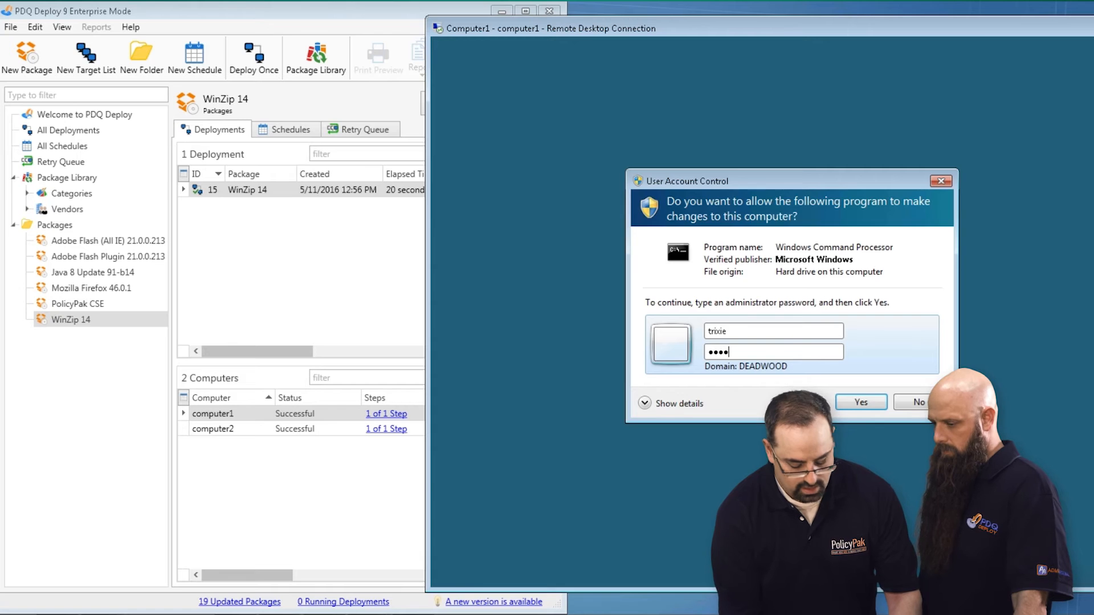
{"action": "key", "text": "Return"}
- Refresh Group Policy on Computer1 with gpupdate and close the command prompt
{"action": "type", "text": "gpiu"}
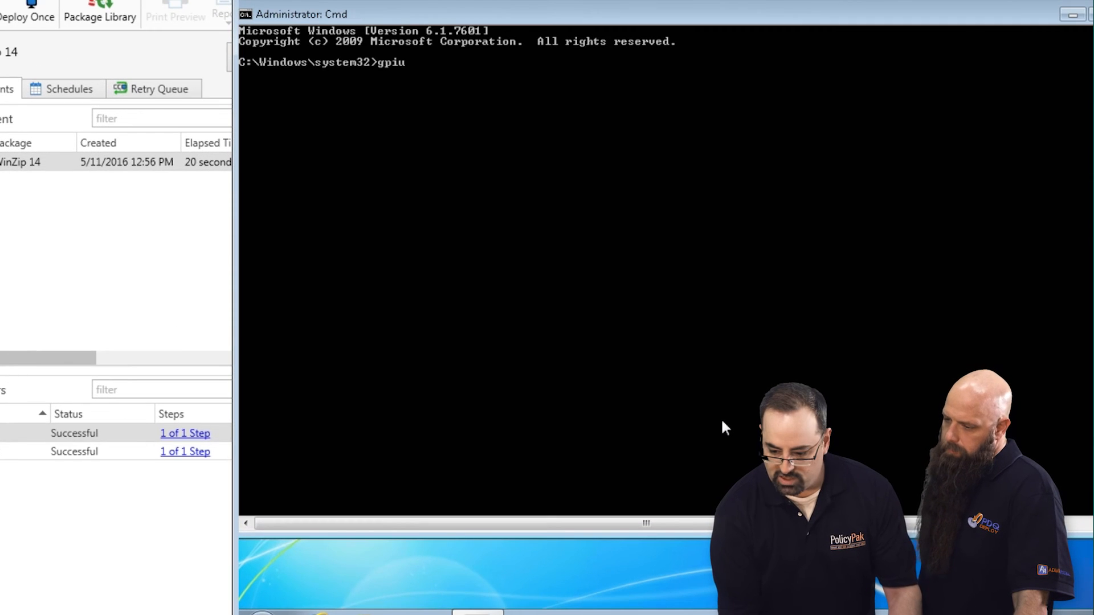
{"action": "key", "text": "BackSpace"}
{"action": "key", "text": "BackSpace"}
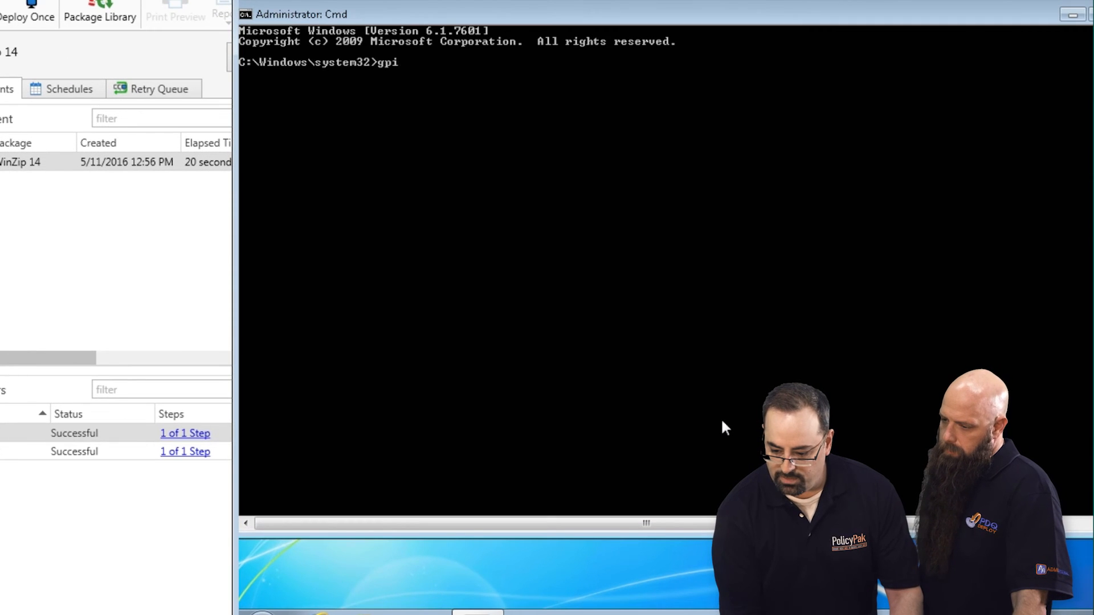
{"action": "type", "text": "pdate"}
{"action": "key", "text": "Return"}
{"action": "type", "text": "gpupdate"}
{"action": "key", "text": "Return"}
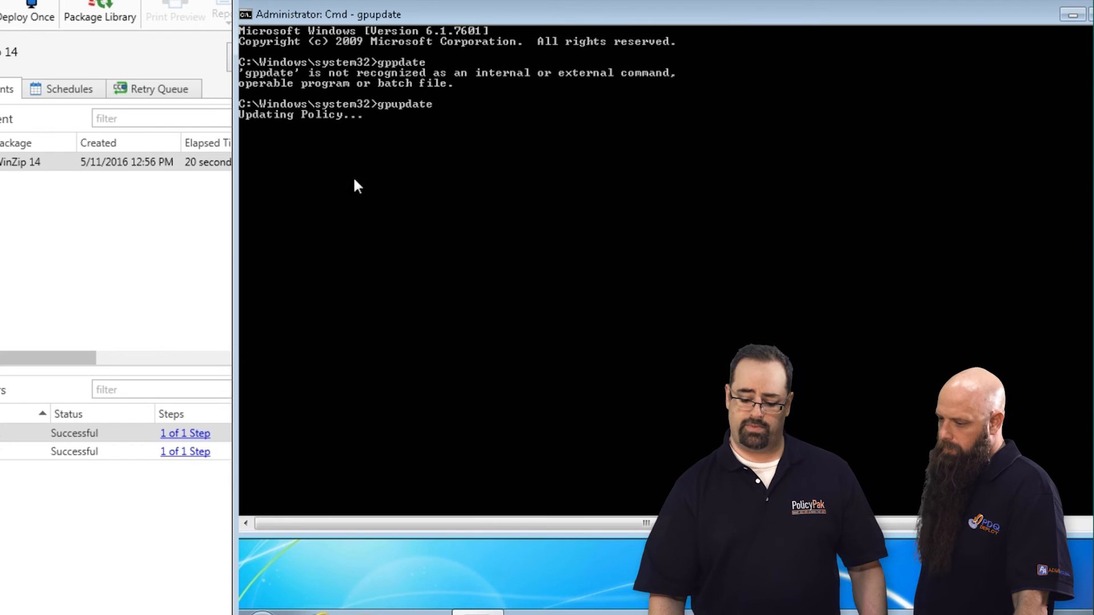
{"action": "left_click_drag", "start_coordinate": [330, 17], "coordinate": [480, 95]}
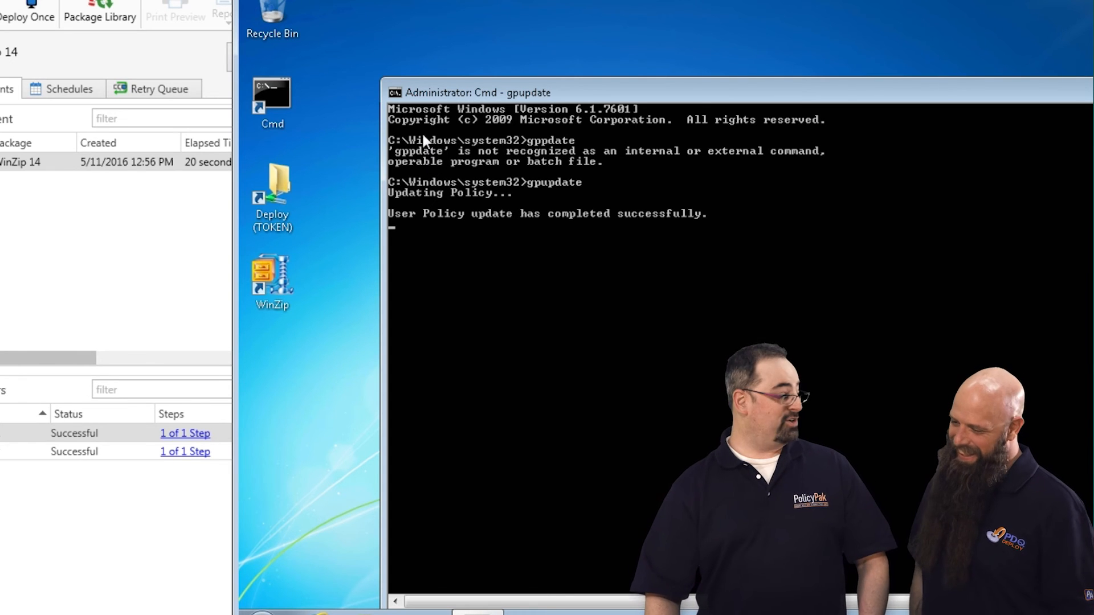
{"action": "double_click", "coordinate": [395, 93]}
{"action": "left_click", "coordinate": [389, 422]}
- Start the evaluation version of WinZip, dismiss the Tip of the Day and open the Configuration dialog
{"action": "double_click", "coordinate": [279, 285]}
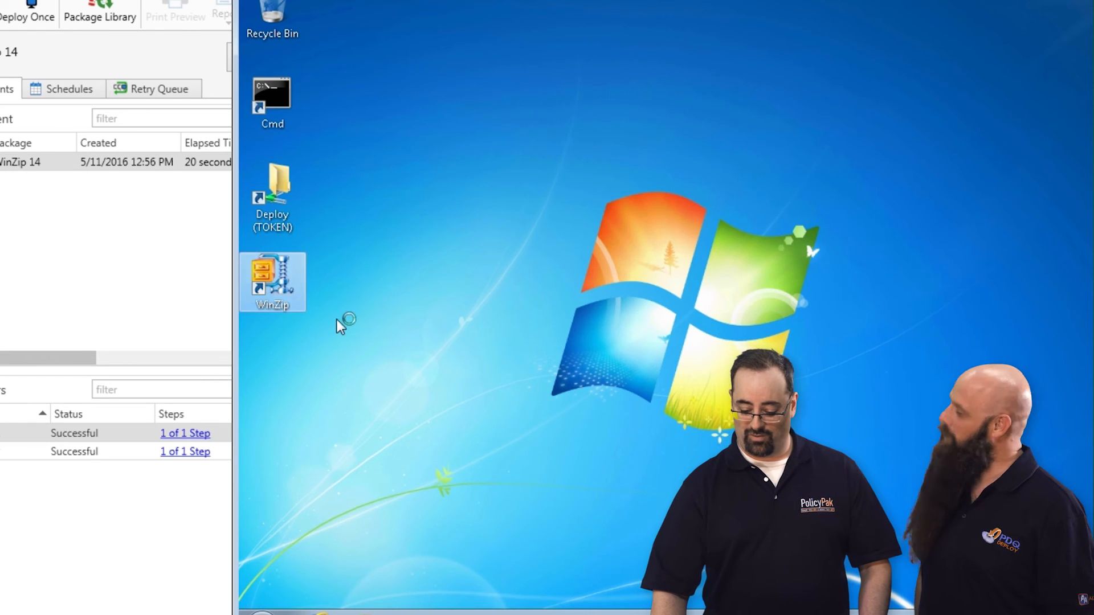
{"action": "left_click", "coordinate": [659, 375]}
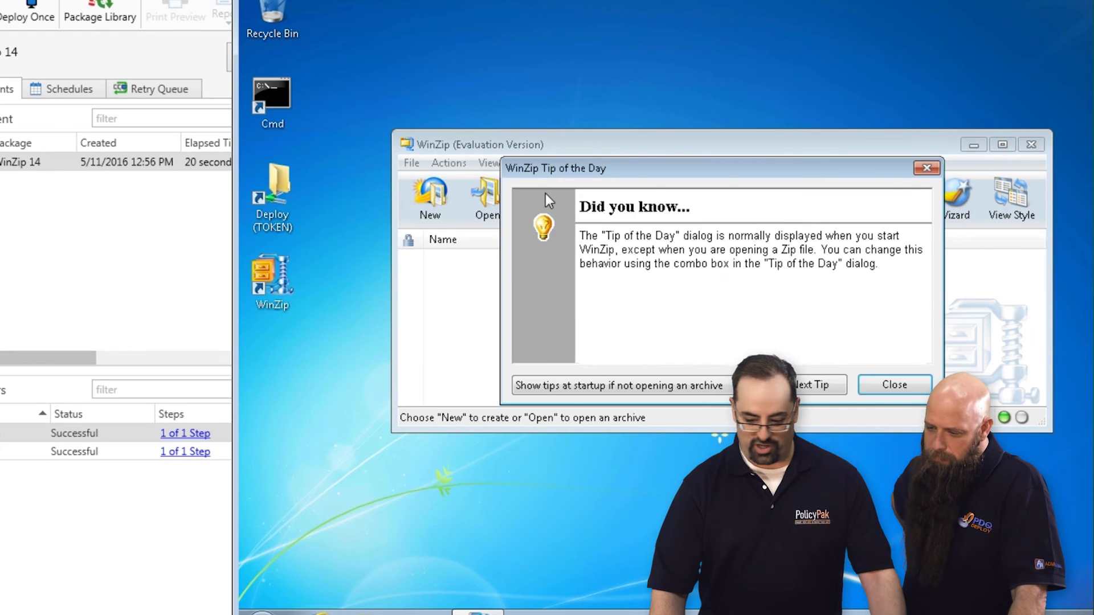
{"action": "key", "text": "Escape"}
{"action": "left_click", "coordinate": [558, 165]}
{"action": "left_click", "coordinate": [565, 183]}
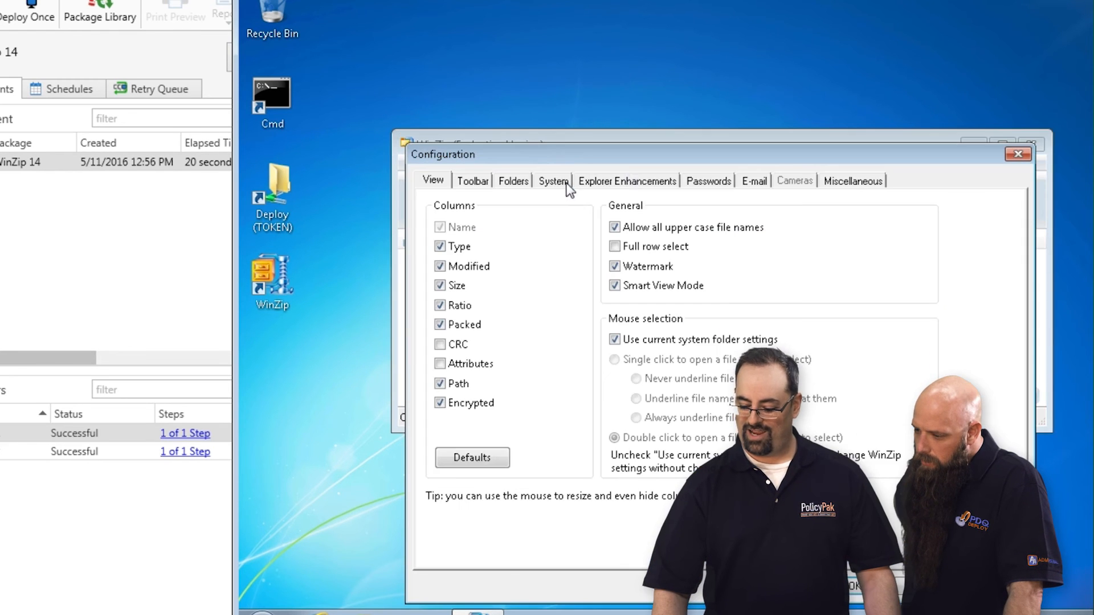
- Check WinZip's Passwords, Miscellaneous and E-mail configuration pages for the enforced policy settings, ending on the Passwords page
{"action": "left_click", "coordinate": [709, 180]}
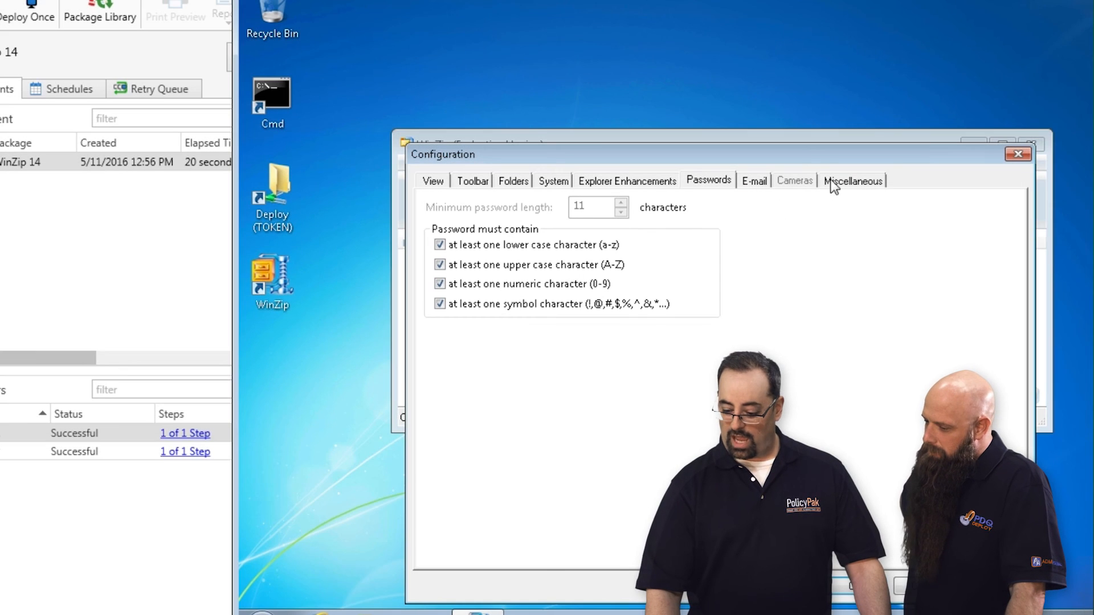
{"action": "left_click", "coordinate": [842, 183]}
{"action": "left_click", "coordinate": [748, 182]}
{"action": "left_click", "coordinate": [723, 184]}
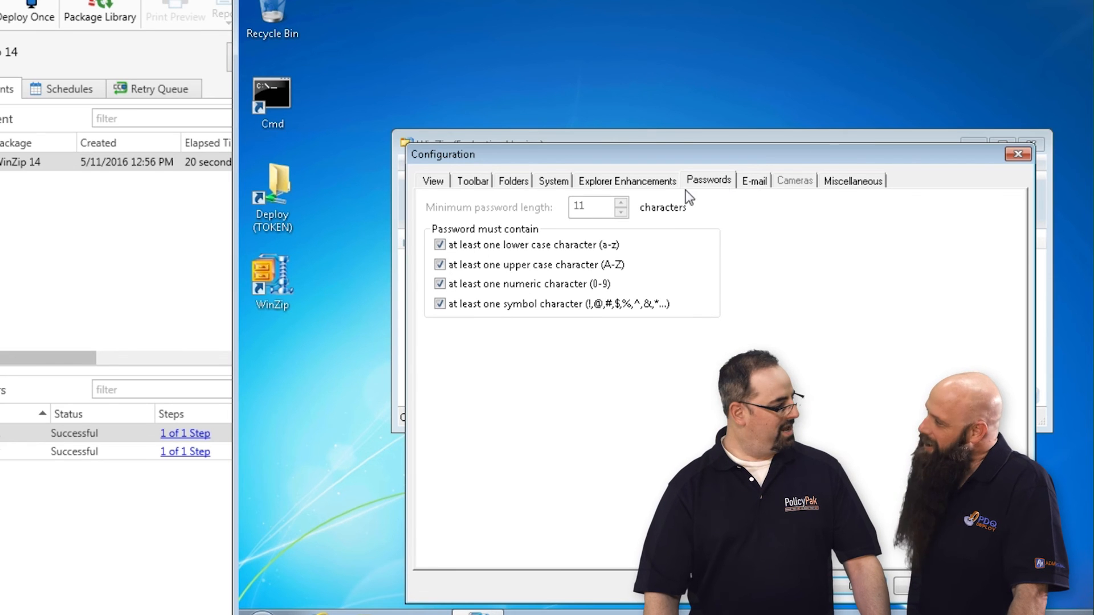